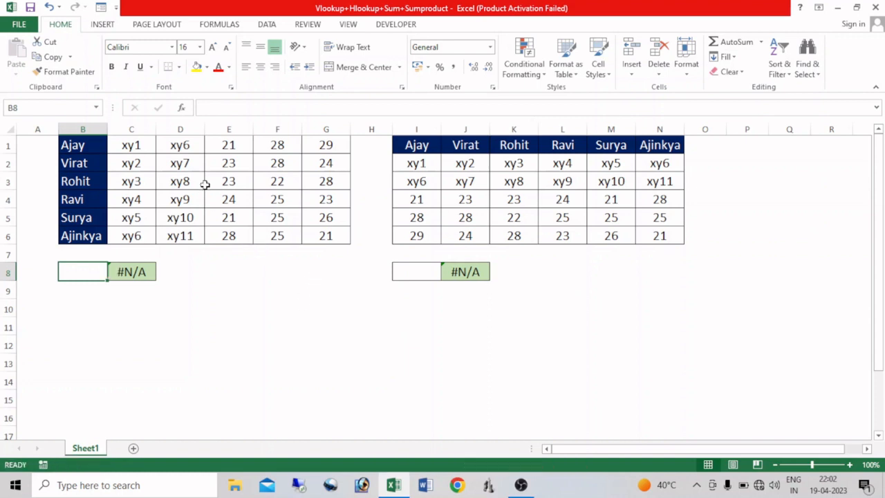
Step: Examine the vertical table B1:G6 and the horizontal table I1:N6, including the numeric values in E2:G2 and K4:K6
{"action": "left_click_drag", "start_coordinate": [97, 147], "coordinate": [286, 223]}
{"action": "left_click_drag", "start_coordinate": [437, 163], "coordinate": [677, 236]}
{"action": "left_click", "coordinate": [201, 345]}
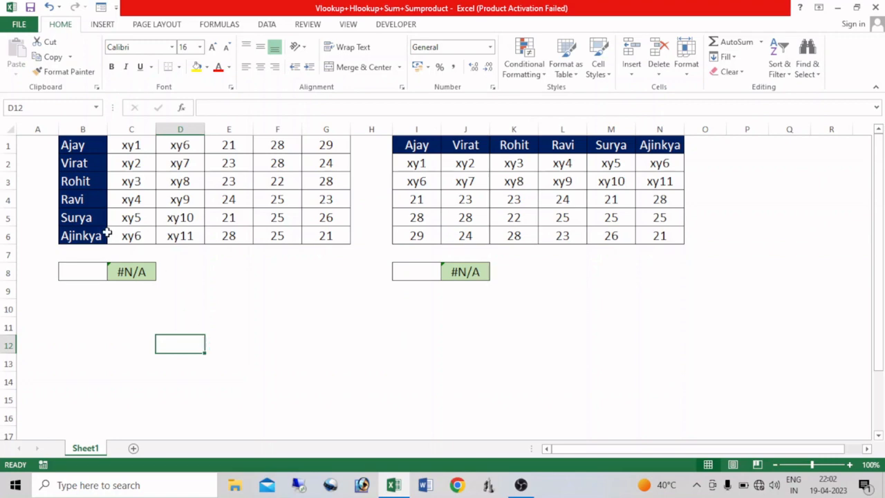
{"action": "left_click_drag", "start_coordinate": [224, 167], "coordinate": [339, 166]}
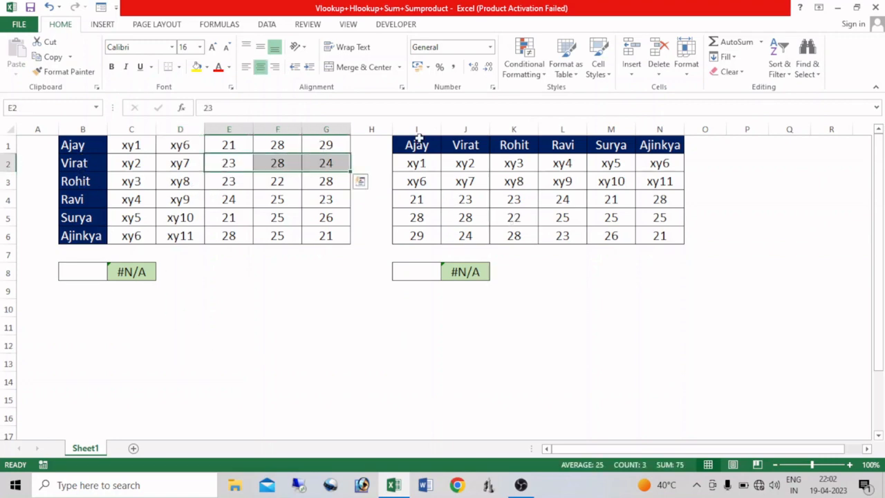
{"action": "left_click_drag", "start_coordinate": [519, 198], "coordinate": [517, 236]}
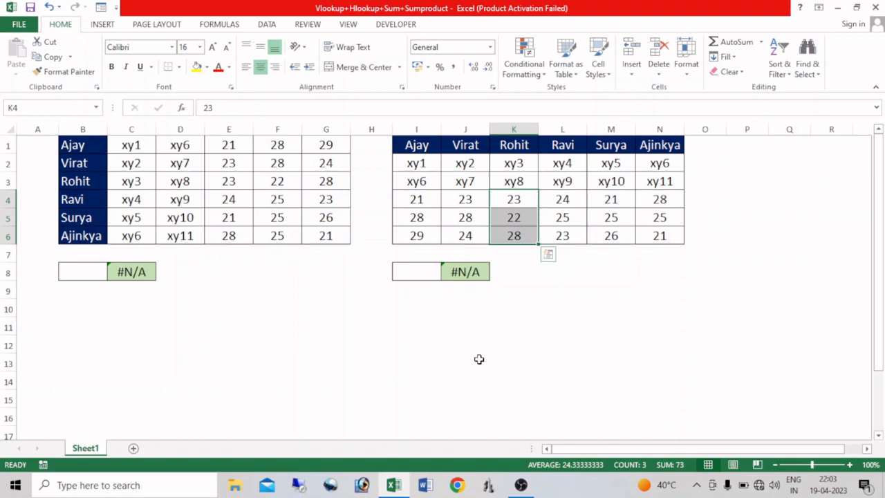
Step: Set the lookup cell B8 to the name from B3 and check the matching numbers in E3:G3
{"action": "left_click", "coordinate": [76, 271]}
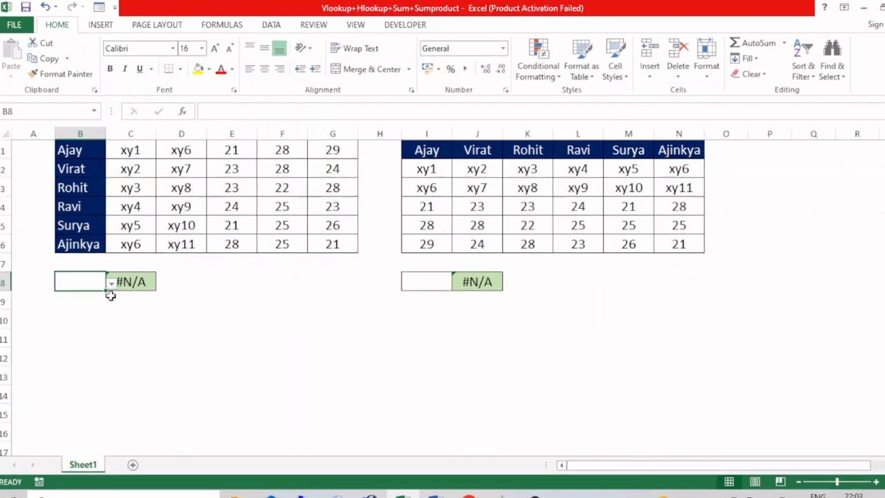
{"action": "left_click", "coordinate": [109, 294]}
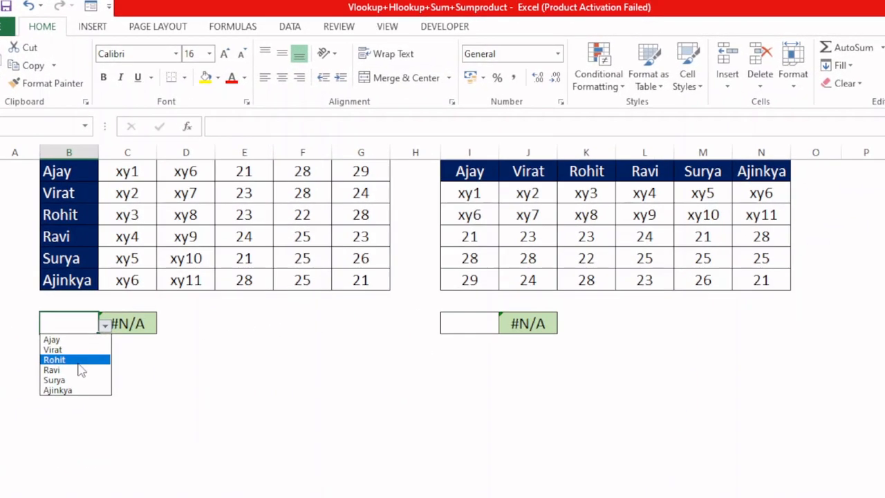
{"action": "left_click", "coordinate": [76, 324]}
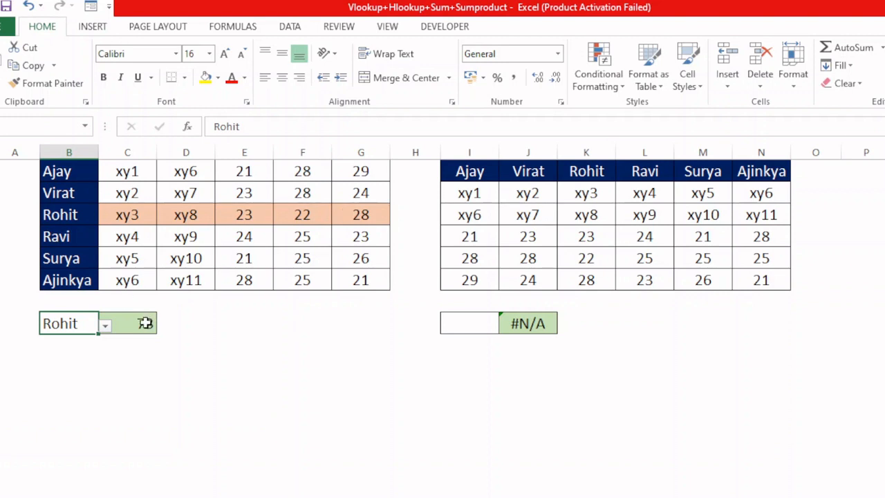
{"action": "left_click_drag", "start_coordinate": [250, 214], "coordinate": [334, 216]}
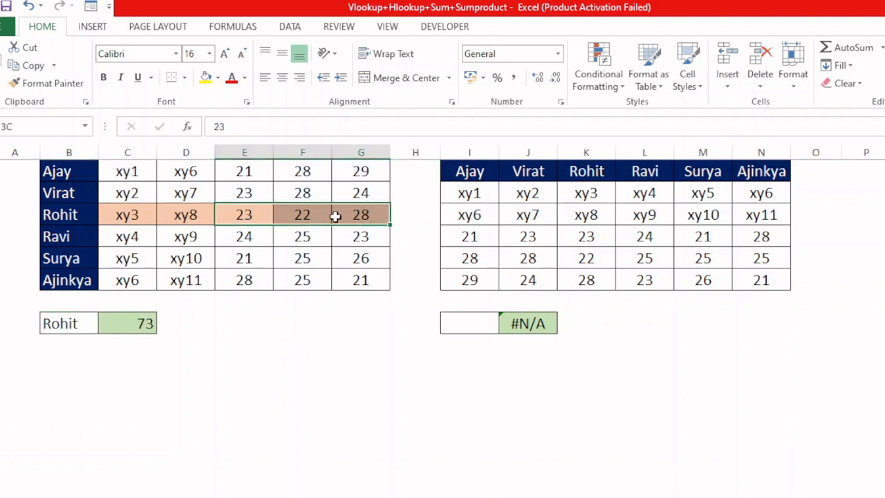
Step: Switch the lookup cell B8 to the name from B5 and check the matching numbers in E5:G5
{"action": "left_click", "coordinate": [69, 323]}
{"action": "left_click", "coordinate": [103, 329]}
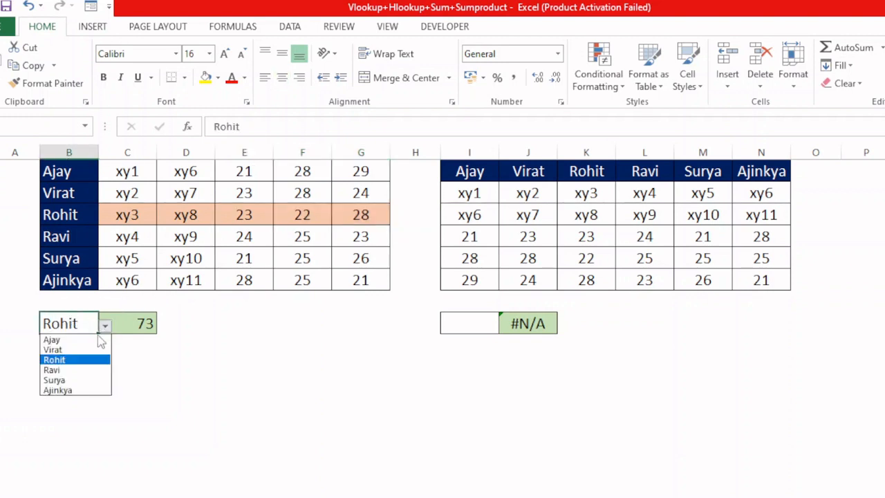
{"action": "left_click", "coordinate": [69, 381]}
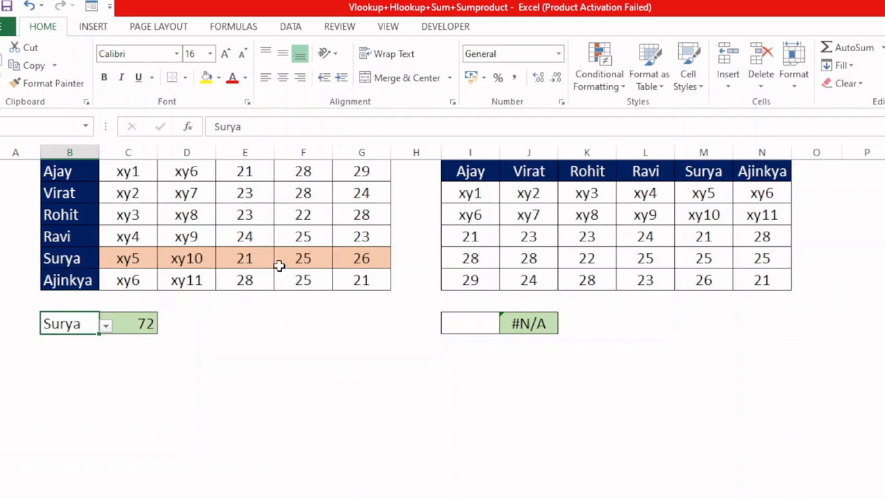
{"action": "left_click_drag", "start_coordinate": [242, 255], "coordinate": [352, 257]}
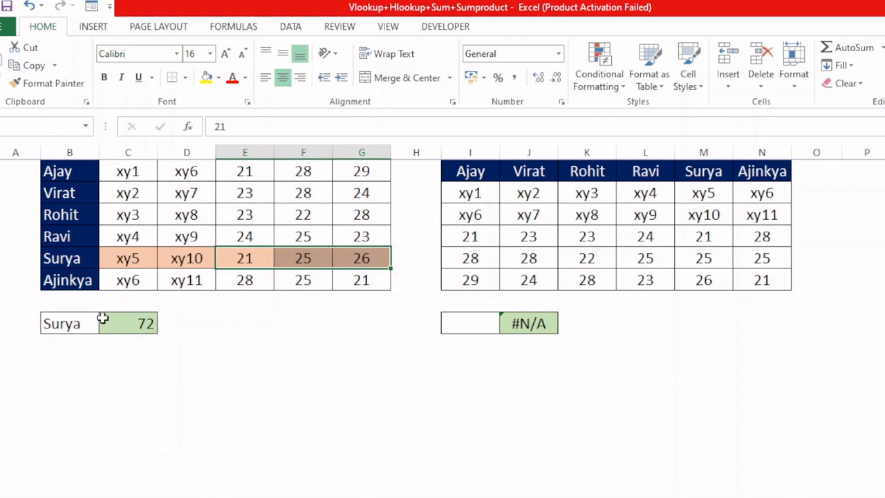
Step: Set the vertical table's lookup cell B8 to the name from B6
{"action": "left_click", "coordinate": [78, 324]}
{"action": "left_click", "coordinate": [105, 325]}
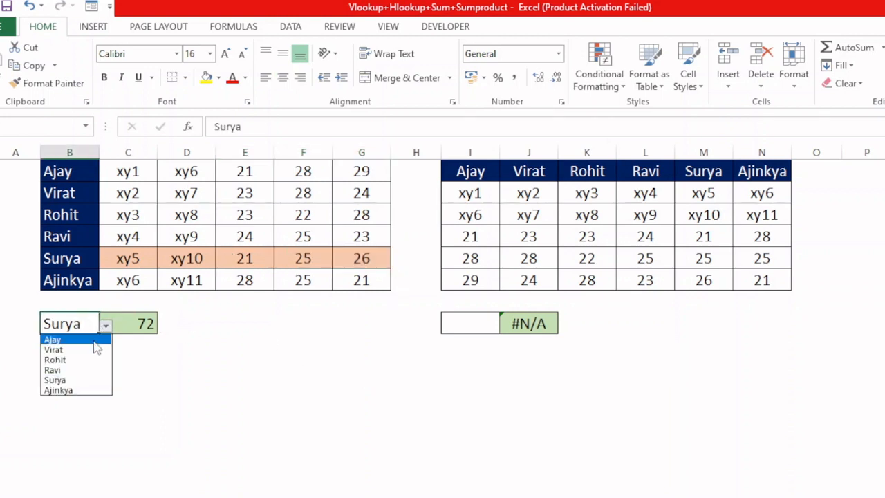
{"action": "left_click", "coordinate": [62, 390]}
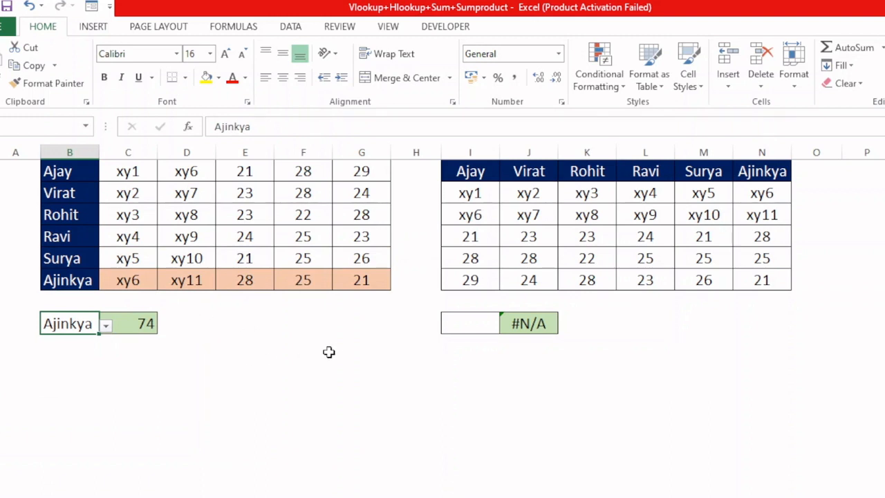
{"action": "left_click", "coordinate": [790, 373]}
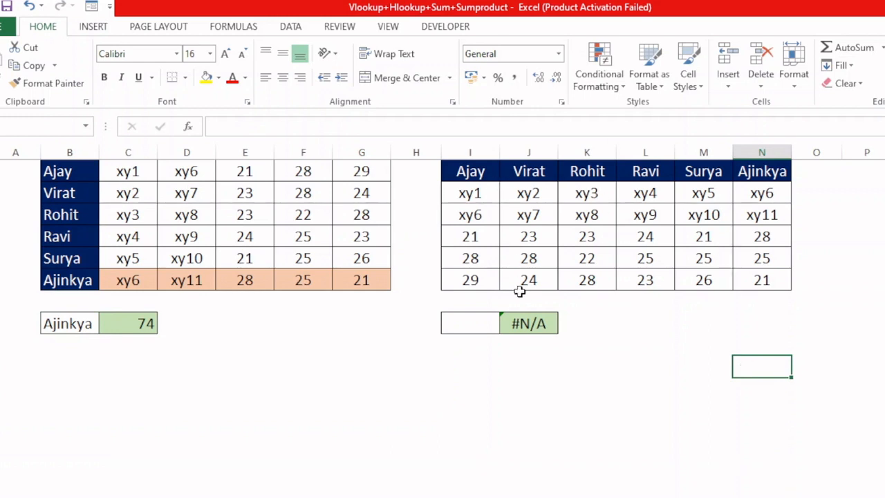
Step: Set the horizontal table's lookup cell I8 to the name from L1
{"action": "left_click", "coordinate": [487, 329]}
{"action": "left_click", "coordinate": [505, 326]}
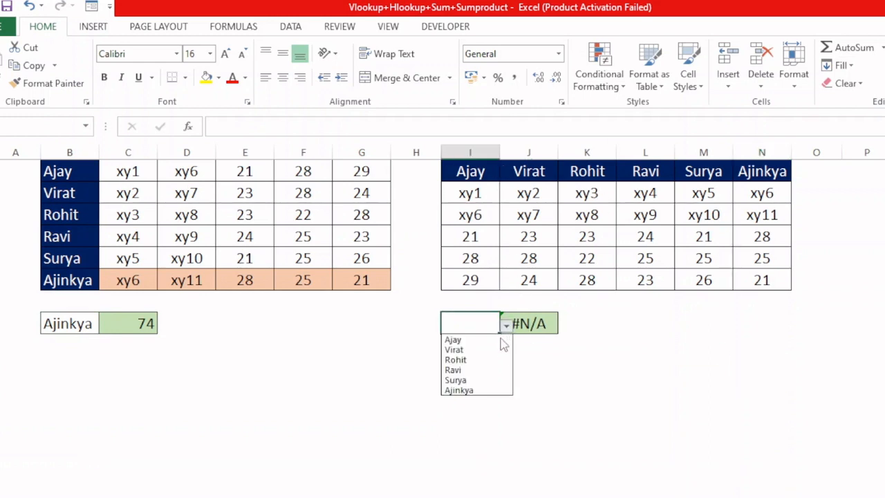
{"action": "left_click", "coordinate": [484, 369]}
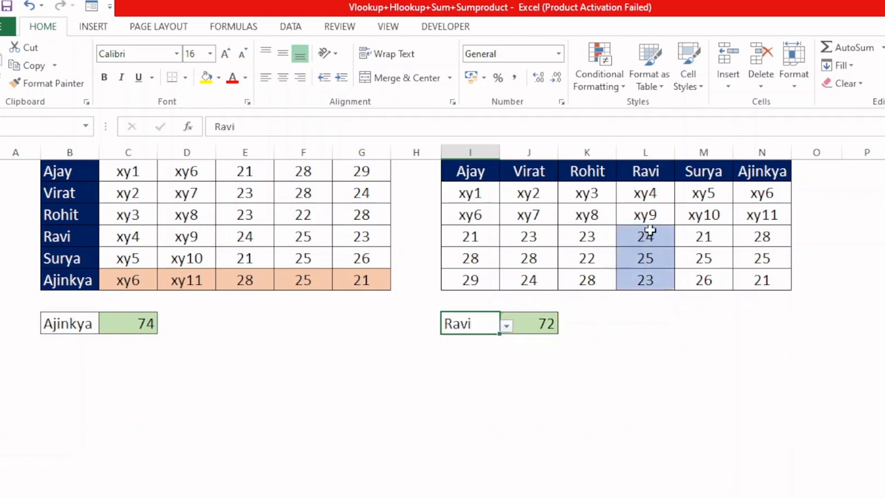
Step: Set the horizontal table's lookup cell I8 to the name from I1
{"action": "left_click", "coordinate": [506, 325]}
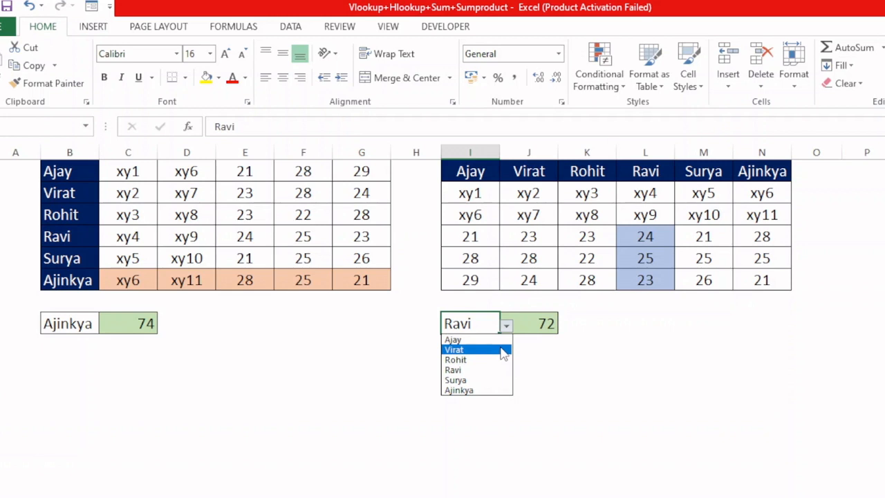
{"action": "left_click", "coordinate": [476, 340]}
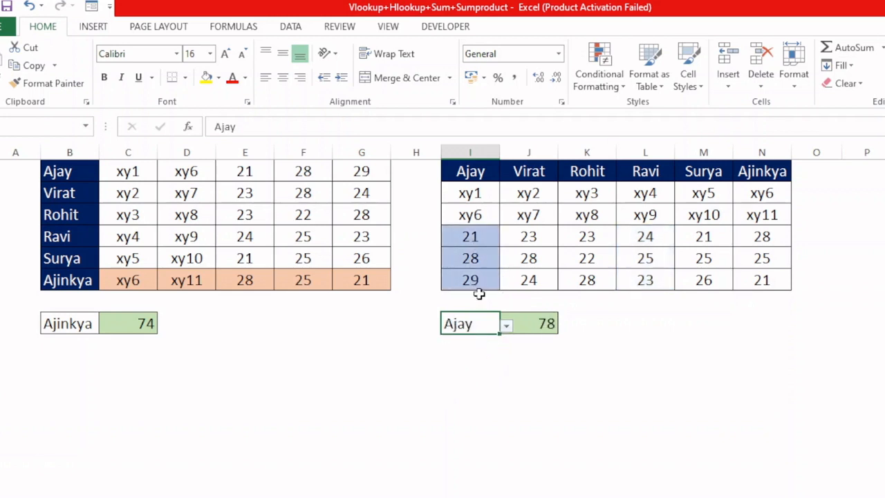
{"action": "key", "text": "Down"}
{"action": "key", "text": "Down"}
{"action": "key", "text": "Down"}
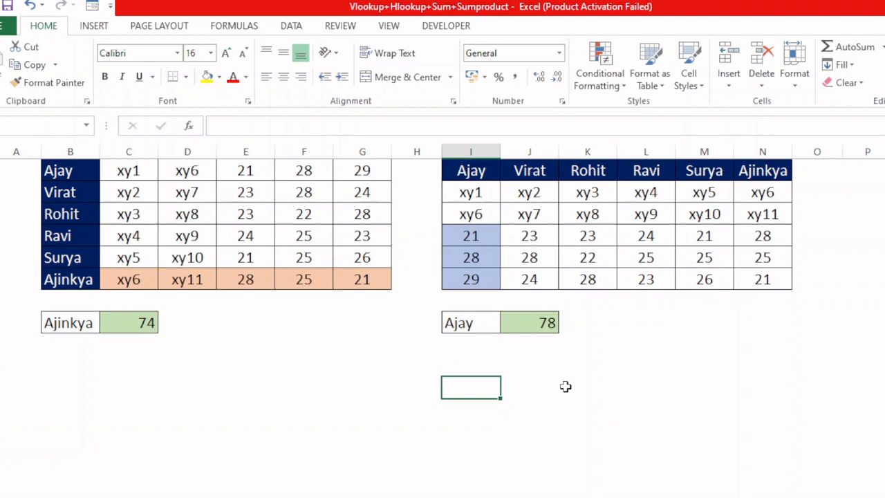
Step: Clear the conditional formatting rules from the entire sheet
{"action": "left_click", "coordinate": [598, 78]}
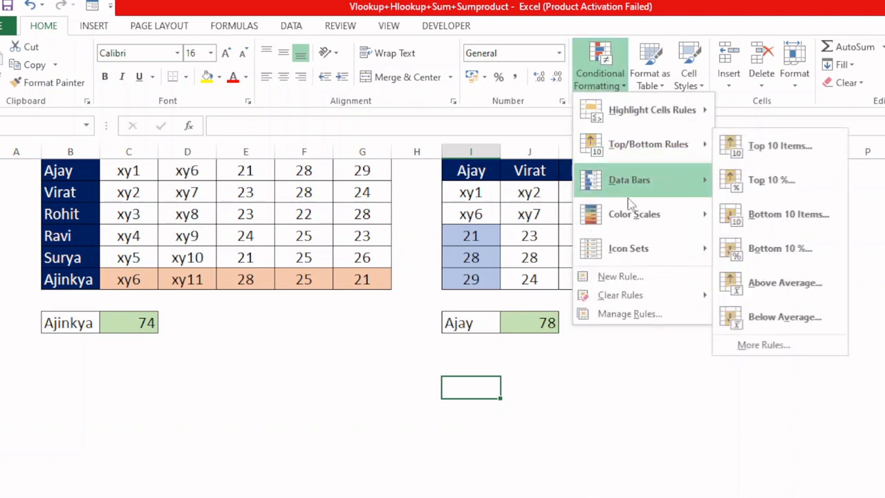
{"action": "mouse_move", "coordinate": [633, 297]}
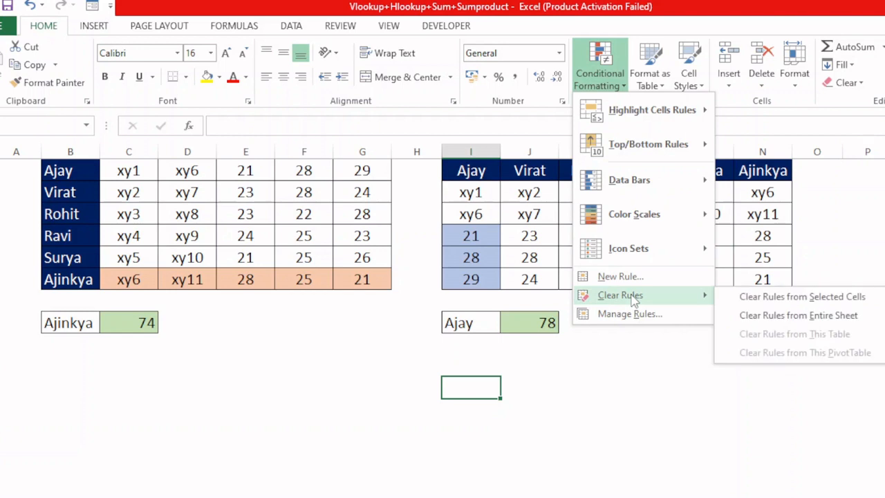
{"action": "left_click", "coordinate": [812, 316]}
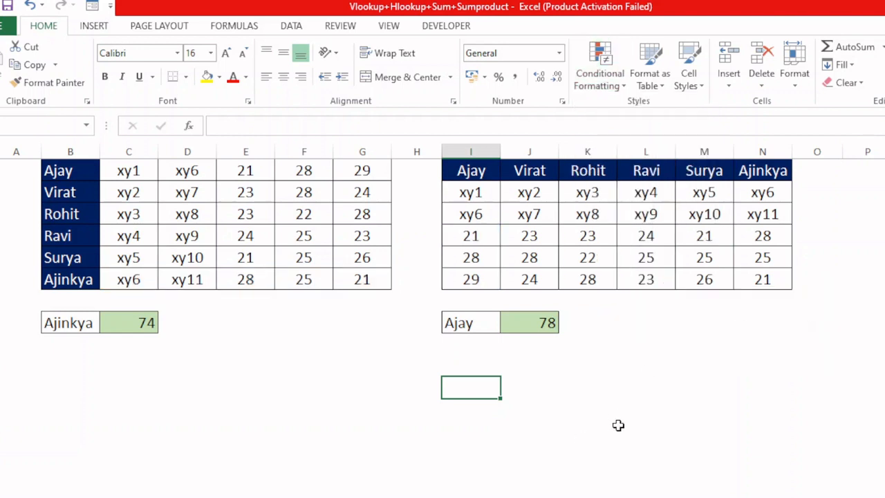
Step: Delete the sum formulas from the green result cells C8 and J8
{"action": "left_click", "coordinate": [129, 322]}
{"action": "key", "text": "Delete"}
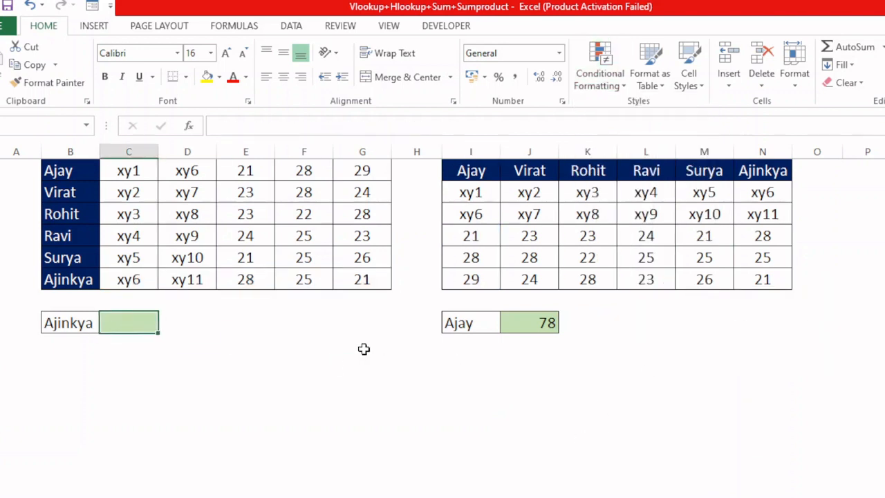
{"action": "left_click", "coordinate": [539, 322]}
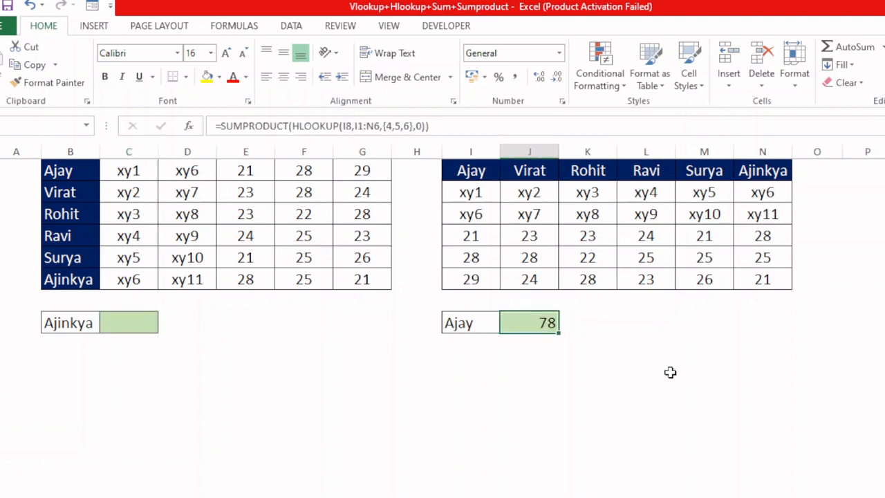
{"action": "key", "text": "Delete"}
{"action": "left_click", "coordinate": [588, 297]}
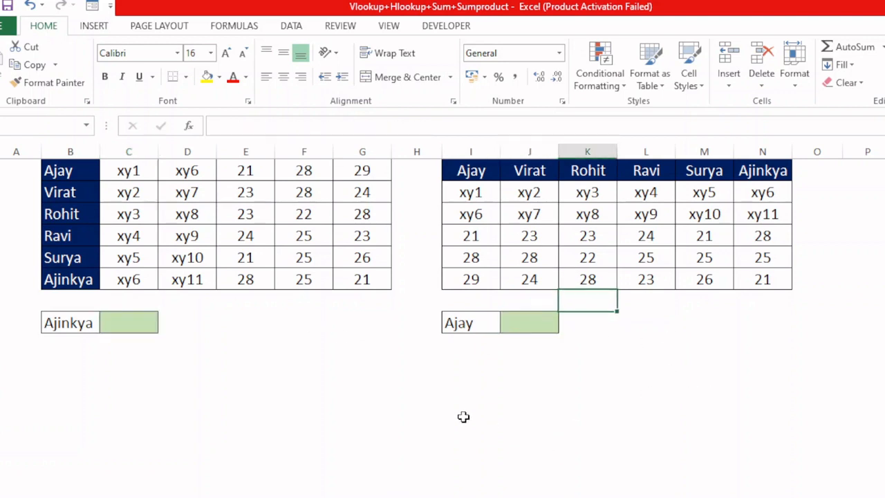
Step: Examine the lookup cells B8 and I8, the empty result cell C8 and the names in B1:B6
{"action": "left_click", "coordinate": [69, 324]}
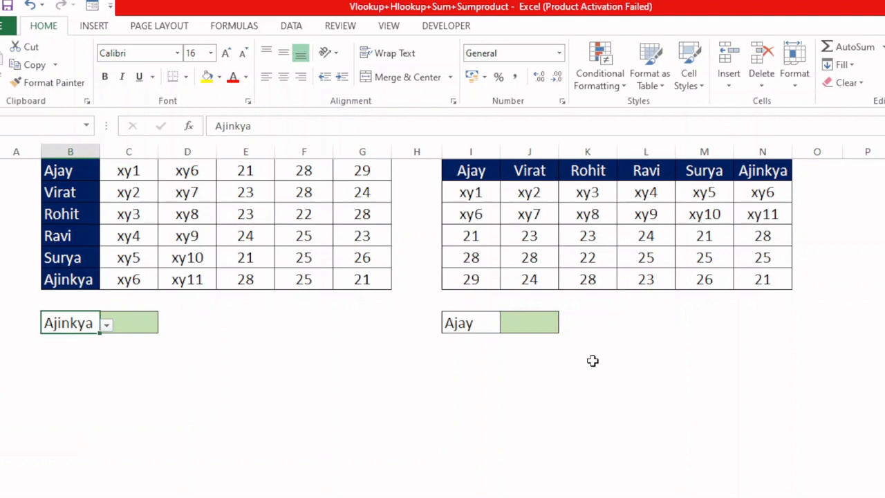
{"action": "left_click", "coordinate": [480, 323]}
{"action": "left_click", "coordinate": [630, 379]}
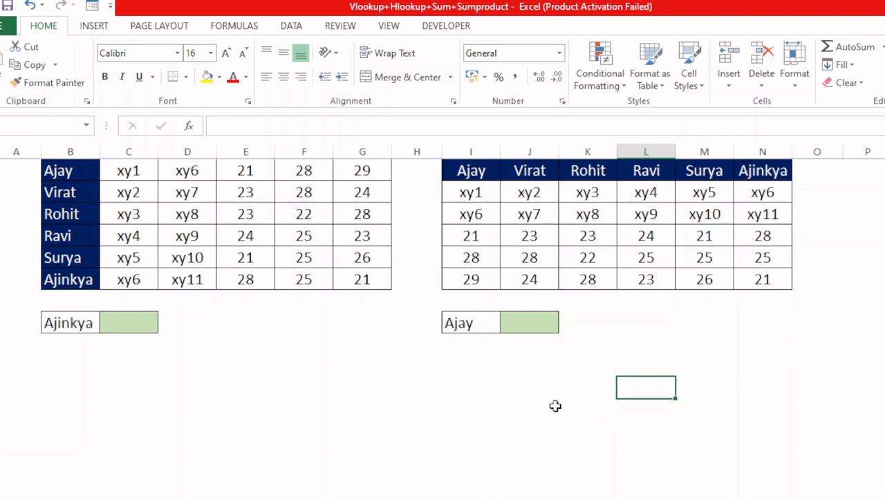
{"action": "left_click", "coordinate": [89, 324]}
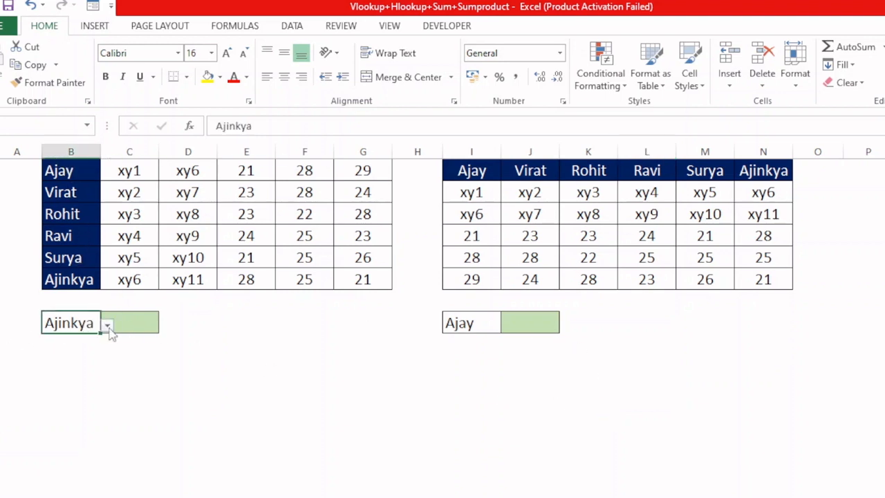
{"action": "left_click", "coordinate": [471, 324]}
{"action": "left_click", "coordinate": [546, 390]}
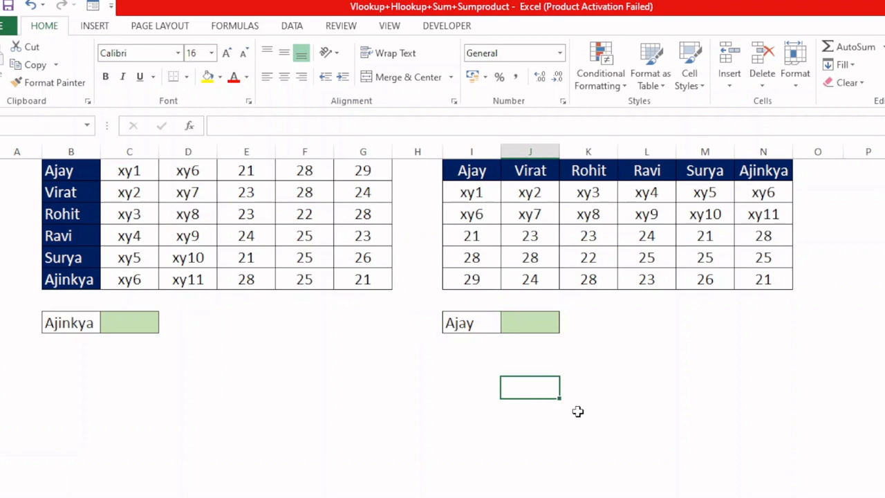
{"action": "left_click", "coordinate": [142, 322]}
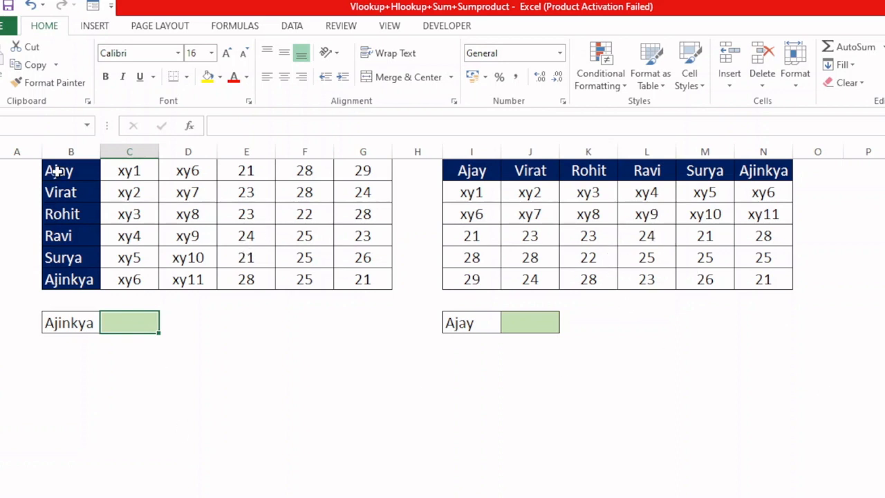
{"action": "left_click_drag", "start_coordinate": [57, 174], "coordinate": [69, 273]}
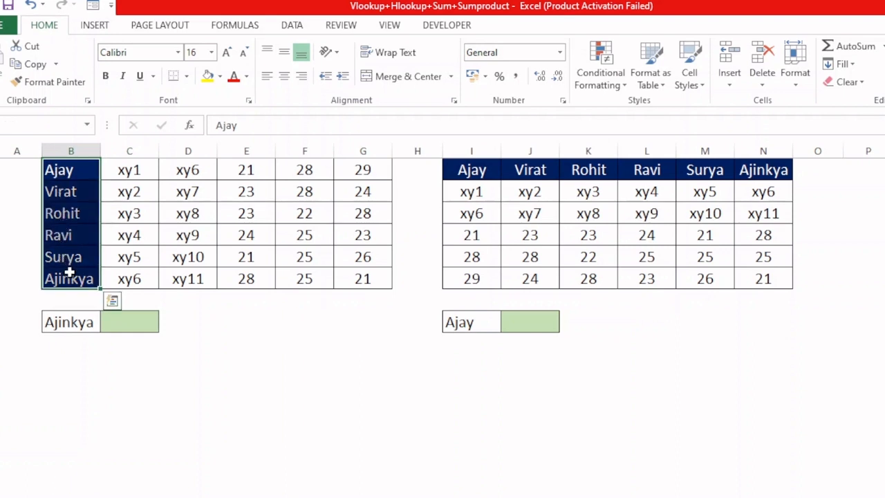
{"action": "left_click", "coordinate": [126, 319]}
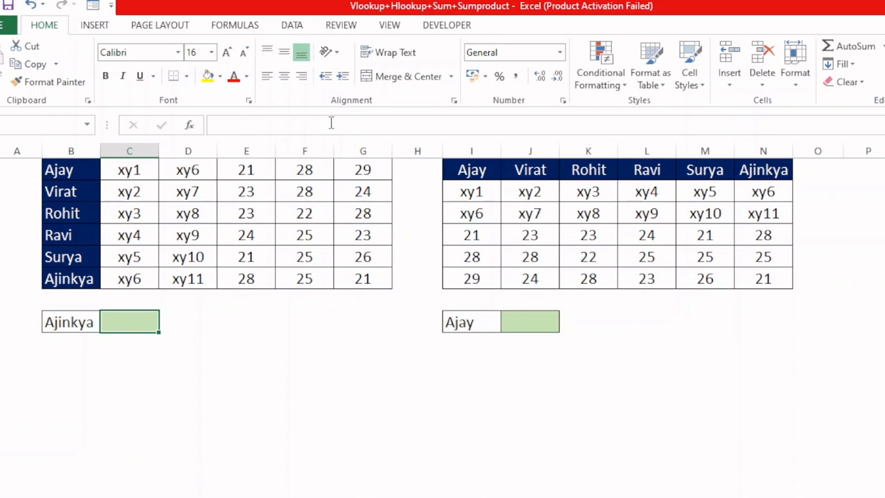
Step: Start a formula-based conditional formatting rule for E1:G6 with the formula =$B$8=$B1
{"action": "left_click_drag", "start_coordinate": [235, 170], "coordinate": [343, 277]}
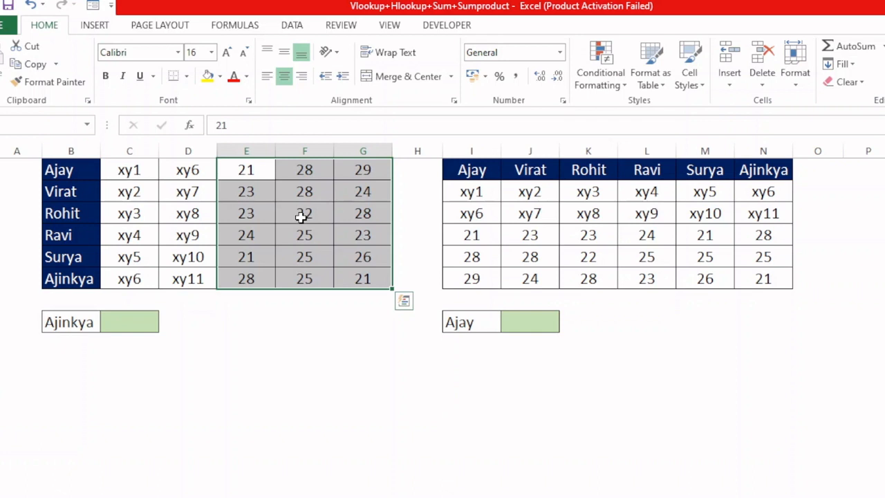
{"action": "left_click", "coordinate": [598, 77]}
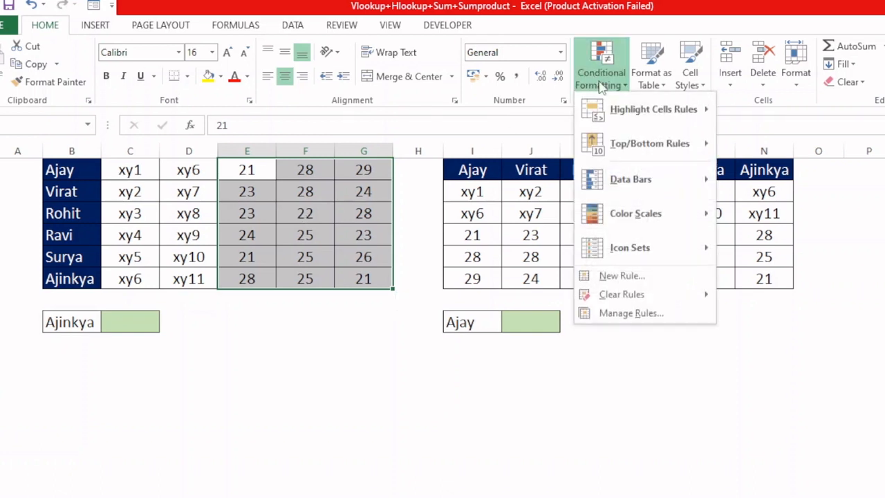
{"action": "left_click", "coordinate": [649, 275]}
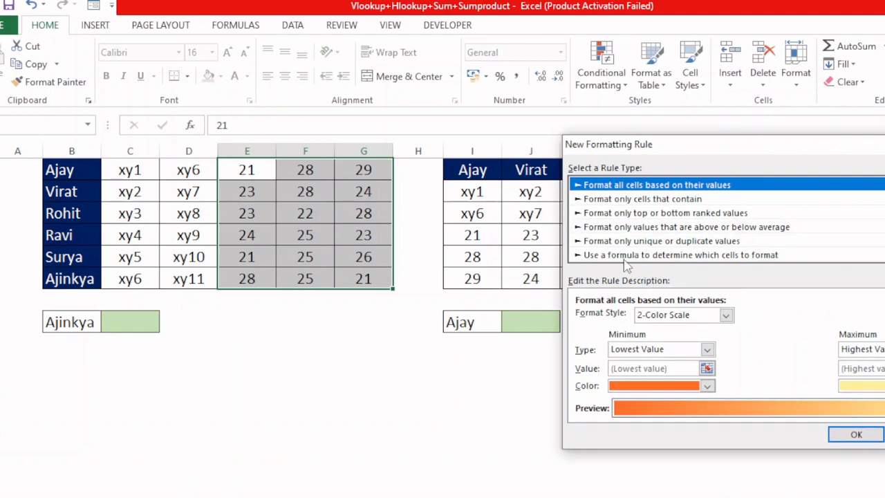
{"action": "left_click", "coordinate": [624, 259]}
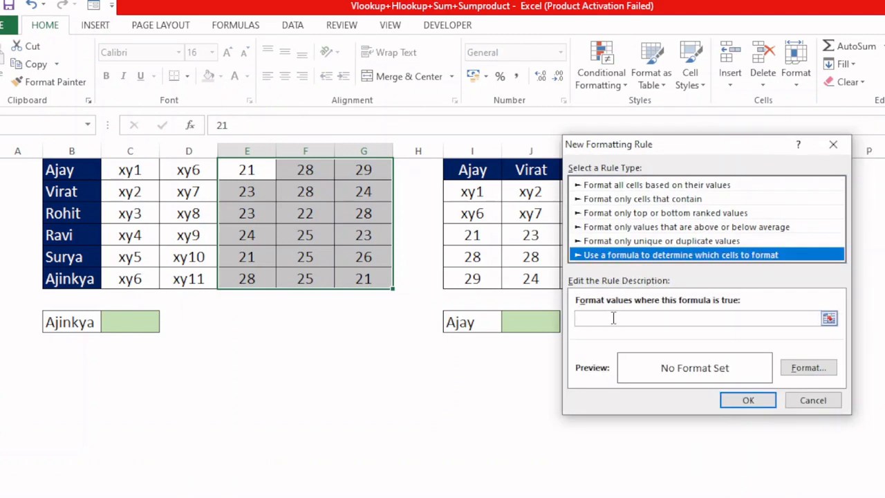
{"action": "type", "text": "="}
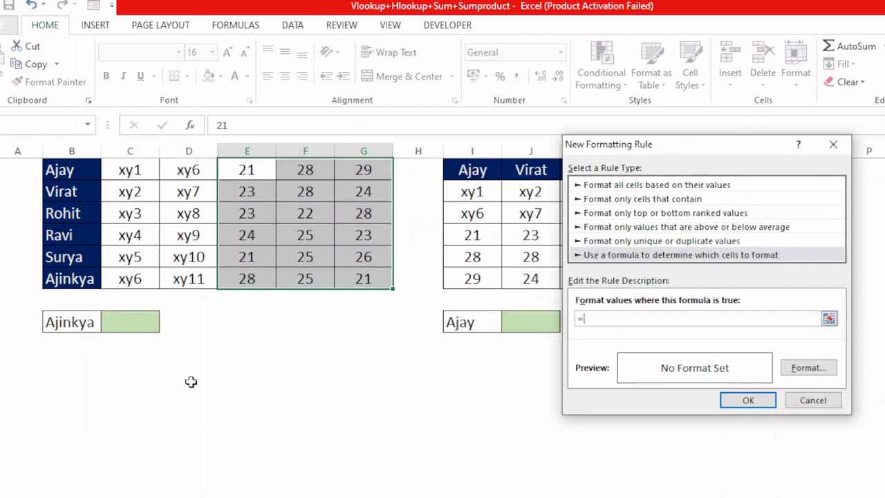
{"action": "left_click", "coordinate": [71, 322]}
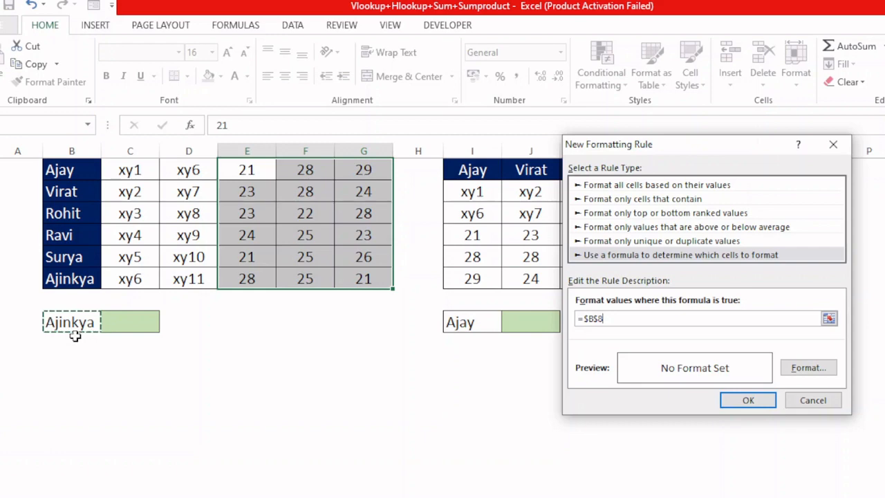
{"action": "type", "text": "="}
{"action": "left_click", "coordinate": [64, 170]}
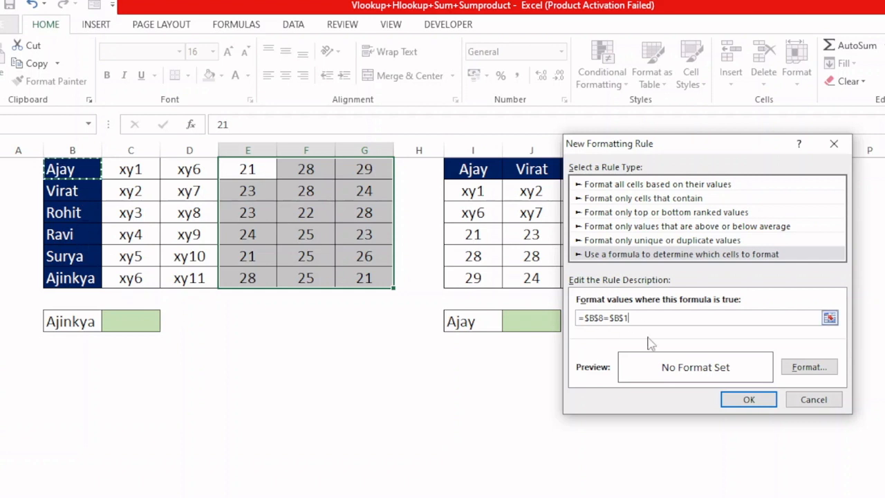
{"action": "key", "text": "F4"}
{"action": "key", "text": "F4"}
Step: Give the E1:G6 rule a light orange fill and apply it
{"action": "left_click", "coordinate": [805, 371]}
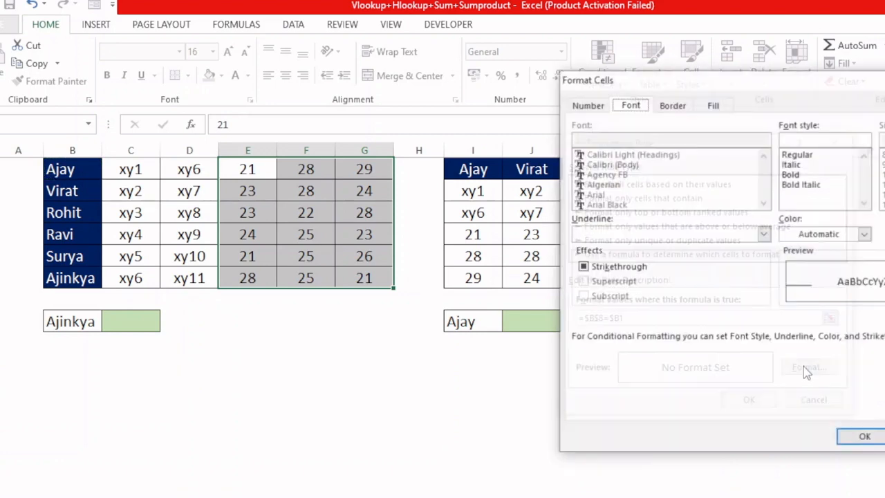
{"action": "left_click", "coordinate": [713, 105]}
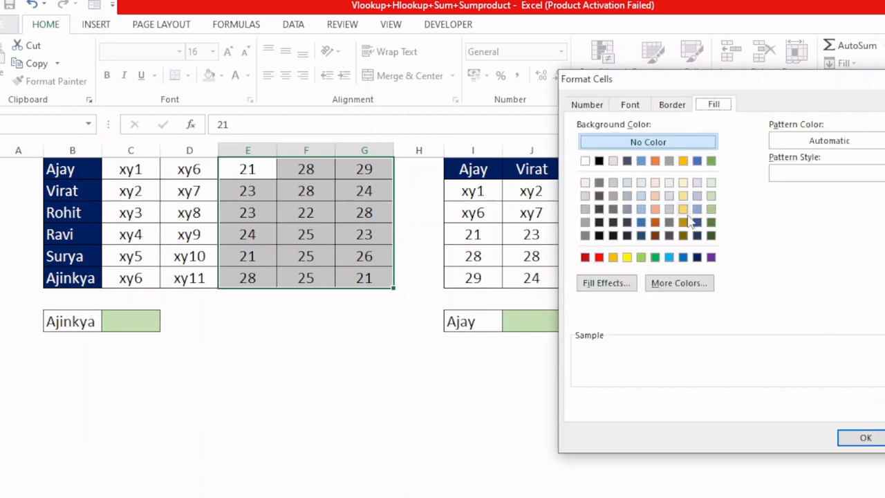
{"action": "left_click", "coordinate": [655, 196]}
{"action": "left_click", "coordinate": [859, 439]}
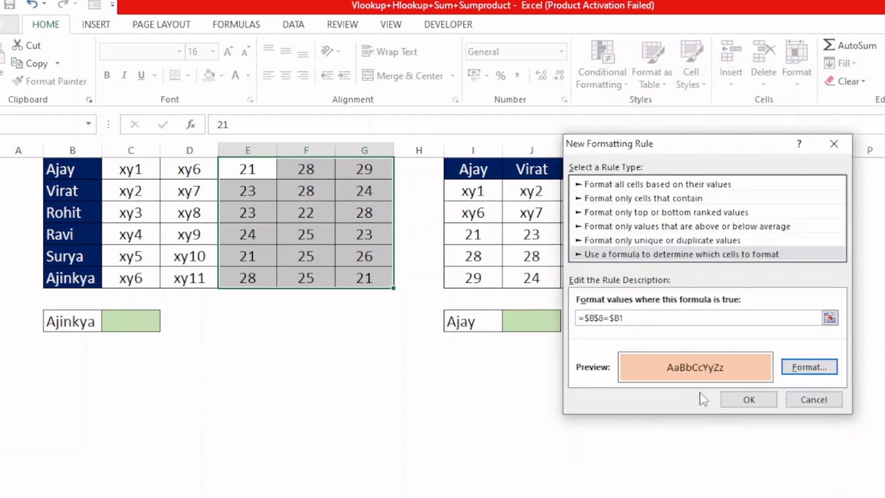
{"action": "left_click", "coordinate": [743, 397]}
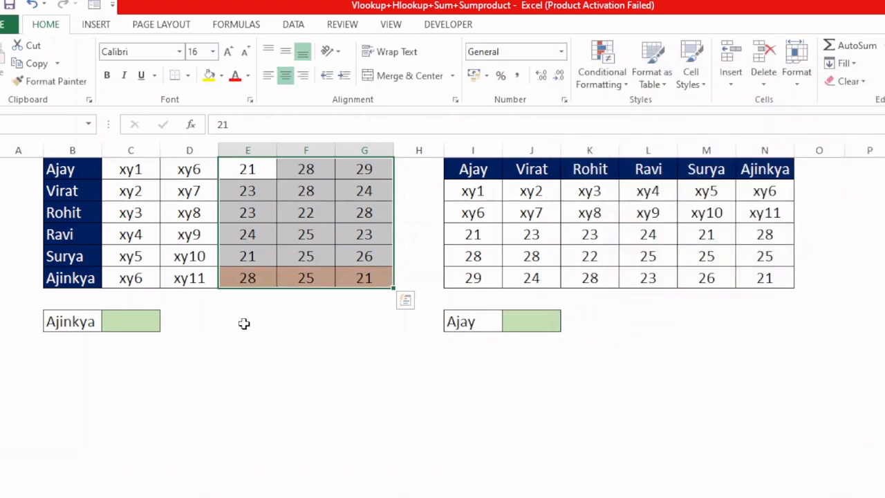
Step: Test the row highlighting by switching lookup cell B8 to the name from B2 and finally to the name from B4
{"action": "left_click", "coordinate": [75, 320]}
{"action": "left_click", "coordinate": [108, 323]}
{"action": "left_click", "coordinate": [97, 347]}
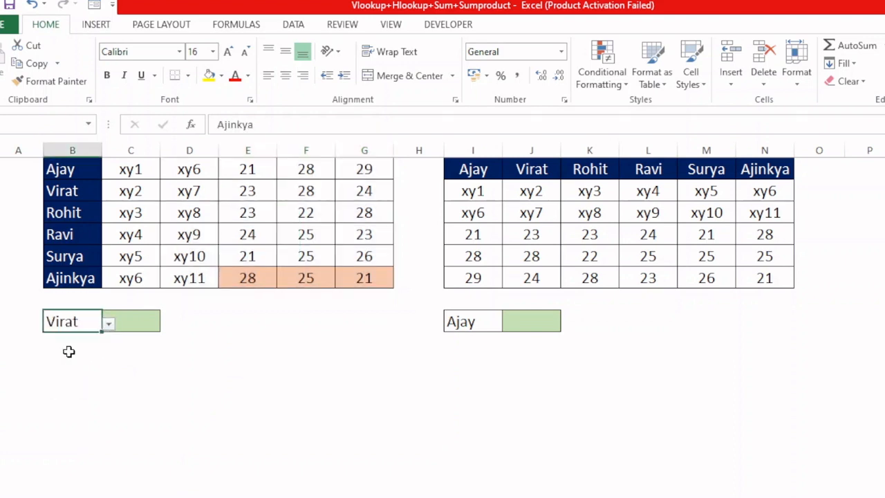
{"action": "left_click", "coordinate": [108, 323]}
{"action": "left_click", "coordinate": [85, 367]}
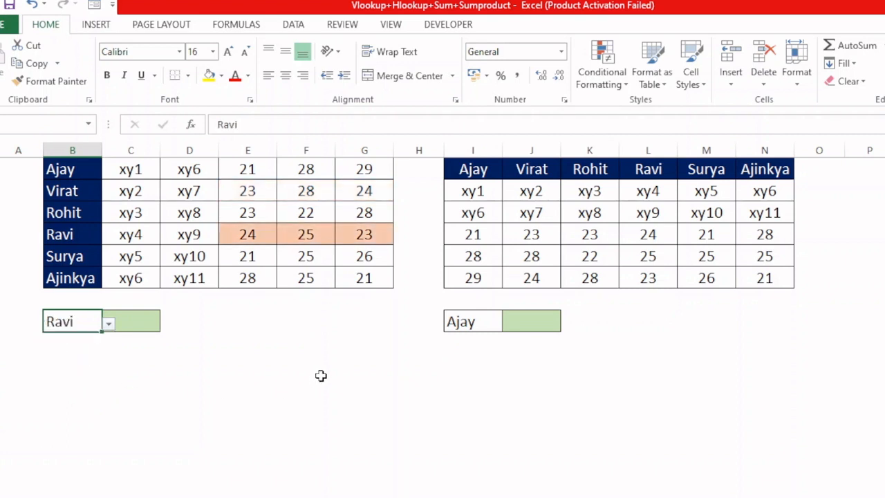
Step: Start a formula-based conditional formatting rule for I4:N6 with the formula =$I$8=I$1
{"action": "left_click_drag", "start_coordinate": [479, 234], "coordinate": [762, 276]}
{"action": "left_click", "coordinate": [602, 78]}
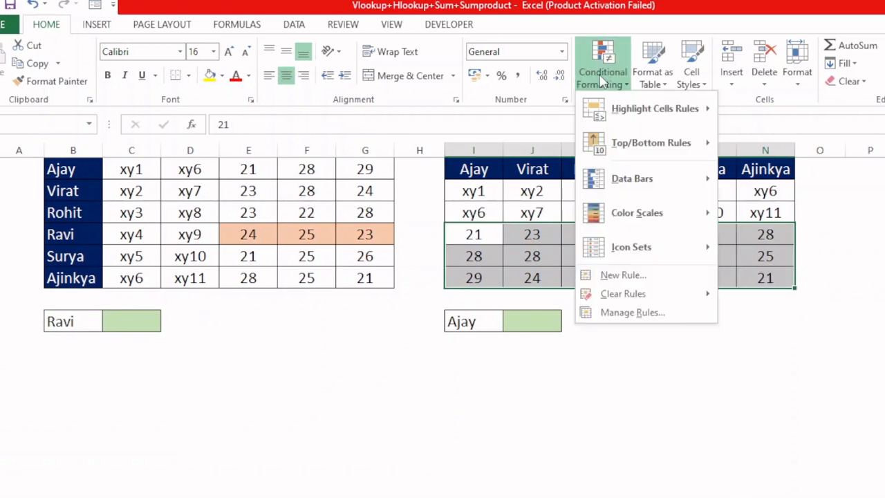
{"action": "left_click", "coordinate": [631, 276]}
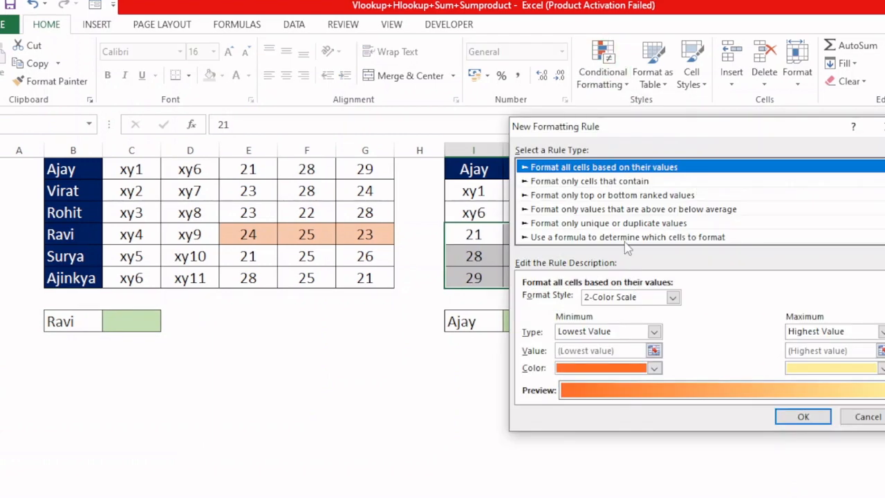
{"action": "left_click", "coordinate": [625, 240]}
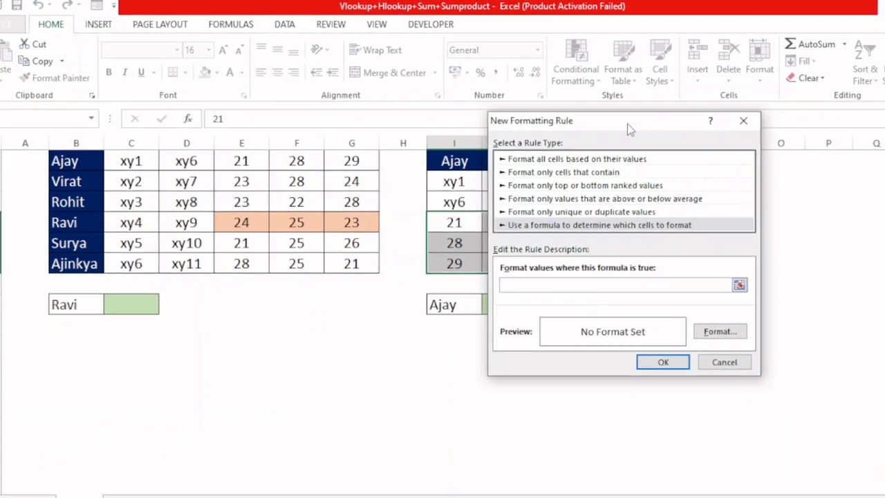
{"action": "left_click_drag", "start_coordinate": [627, 124], "coordinate": [712, 304]}
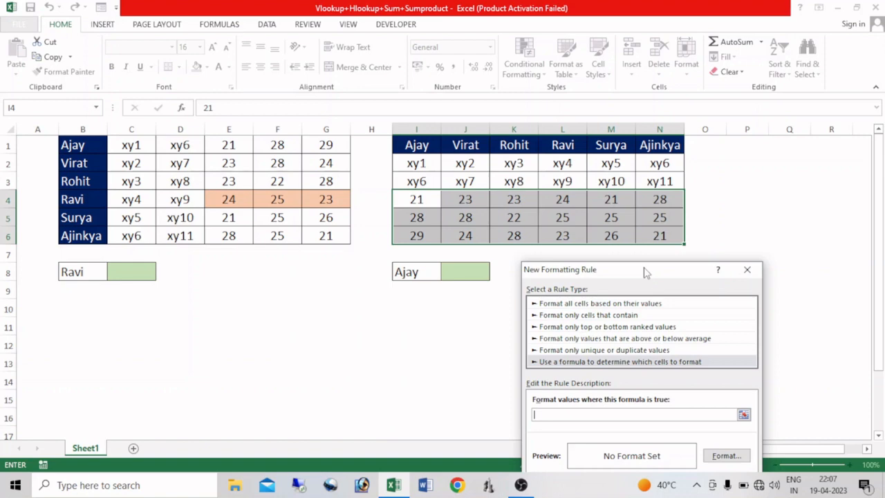
{"action": "type", "text": "="}
{"action": "left_click", "coordinate": [404, 275]}
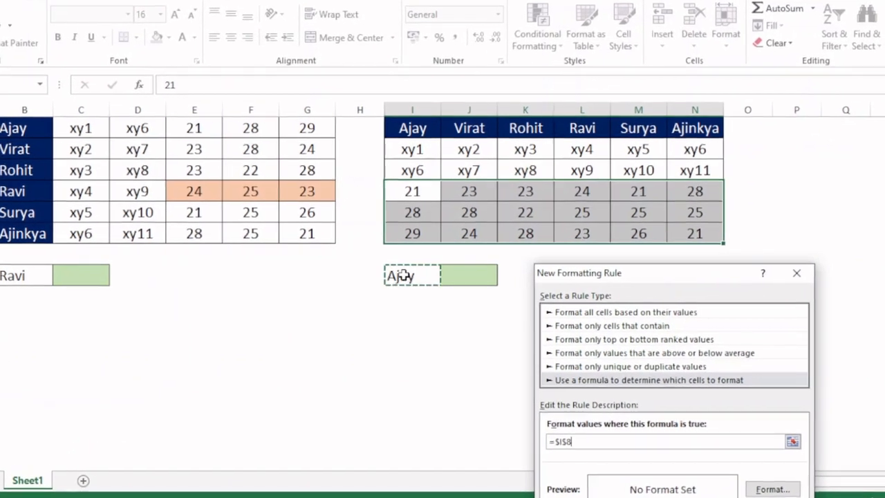
{"action": "type", "text": "="}
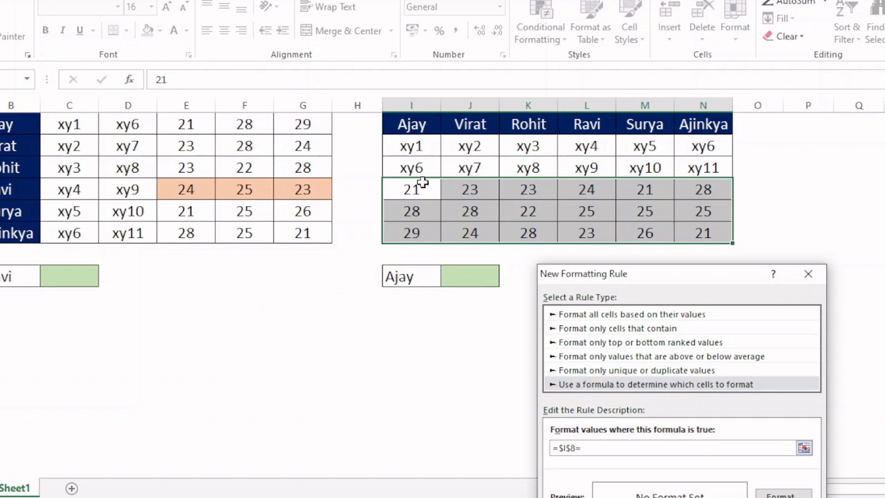
{"action": "left_click", "coordinate": [400, 123]}
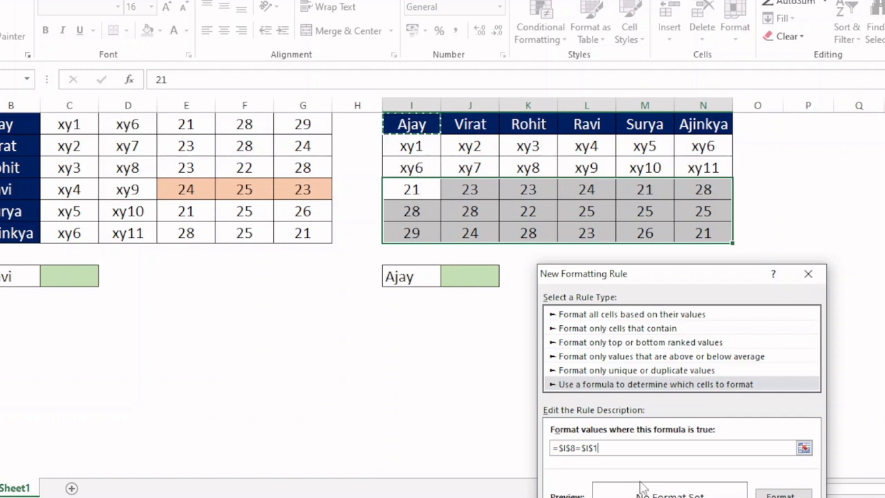
{"action": "key", "text": "F4"}
{"action": "key", "text": "F4"}
{"action": "key", "text": "F4"}
Step: Give the I4:N6 rule a light green fill and apply it
{"action": "left_click", "coordinate": [779, 494]}
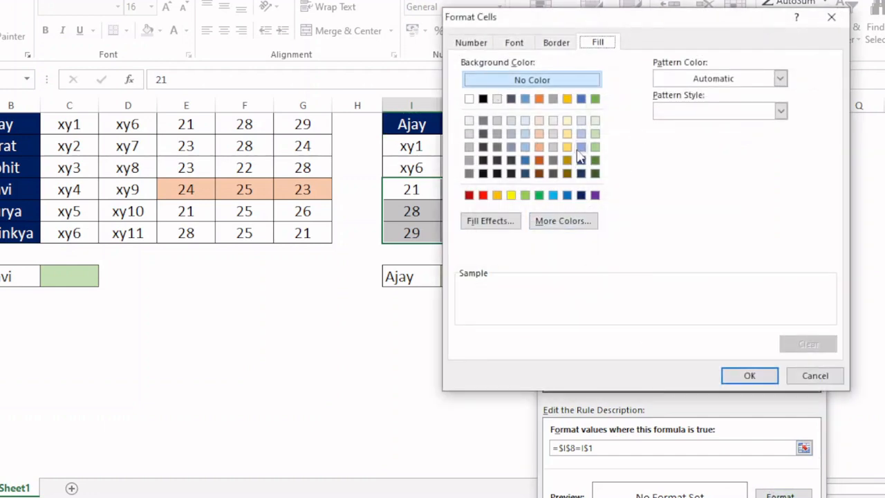
{"action": "left_click", "coordinate": [594, 146]}
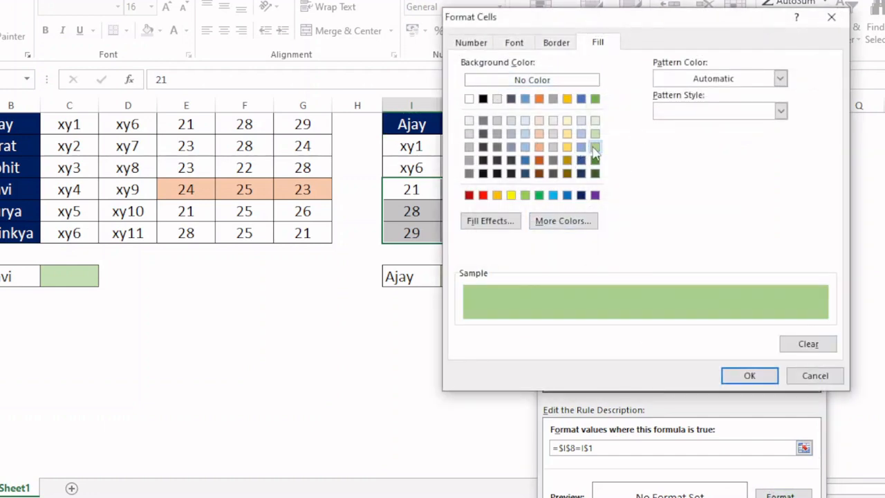
{"action": "left_click", "coordinate": [743, 377]}
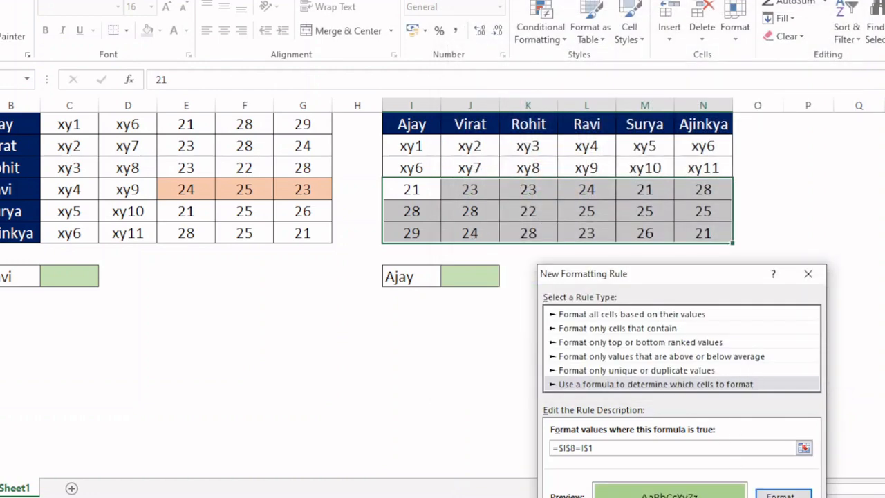
{"action": "key", "text": "Return"}
{"action": "left_click", "coordinate": [598, 332]}
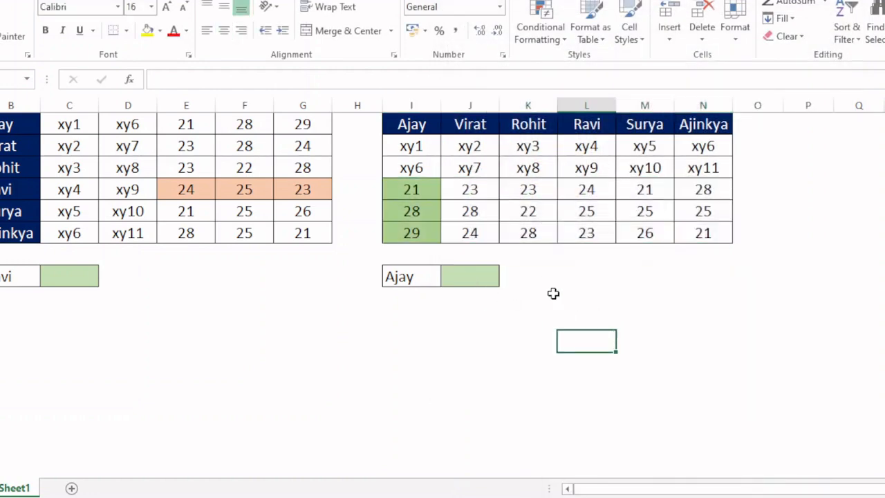
Step: Test the column highlighting by setting lookup cell I8 to the name from M1
{"action": "left_click", "coordinate": [417, 276]}
{"action": "left_click", "coordinate": [448, 279]}
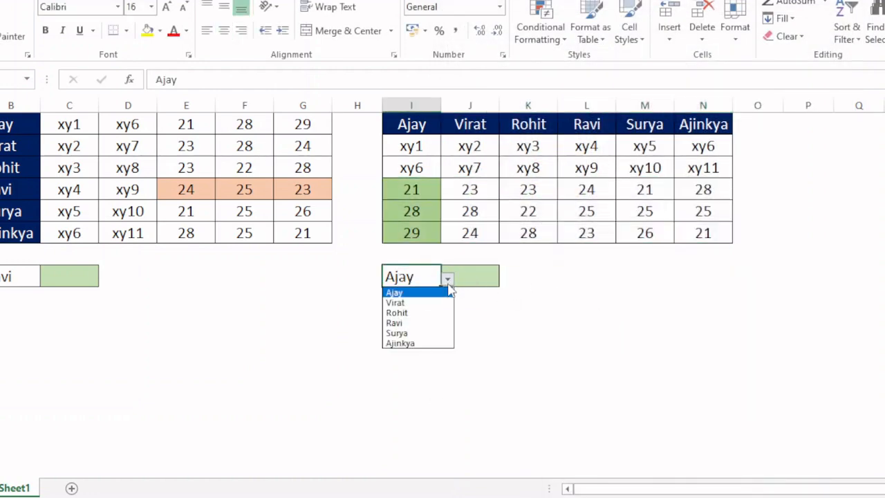
{"action": "left_click", "coordinate": [413, 334]}
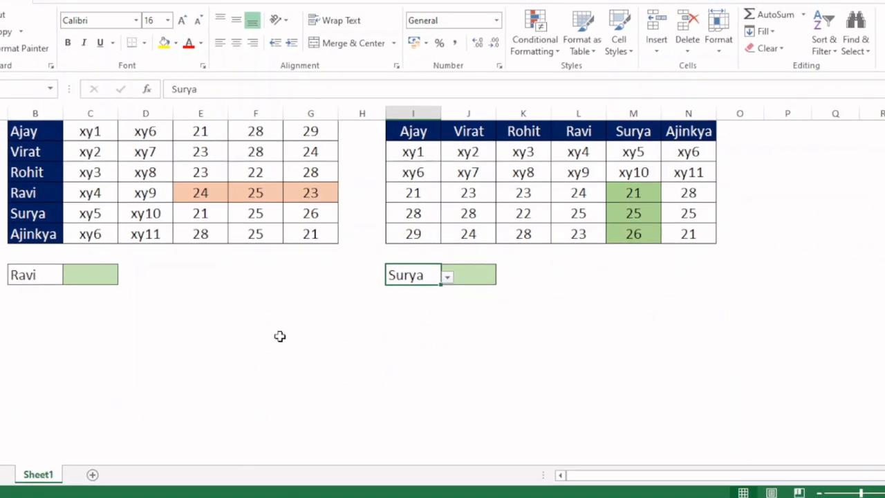
{"action": "left_click", "coordinate": [93, 277]}
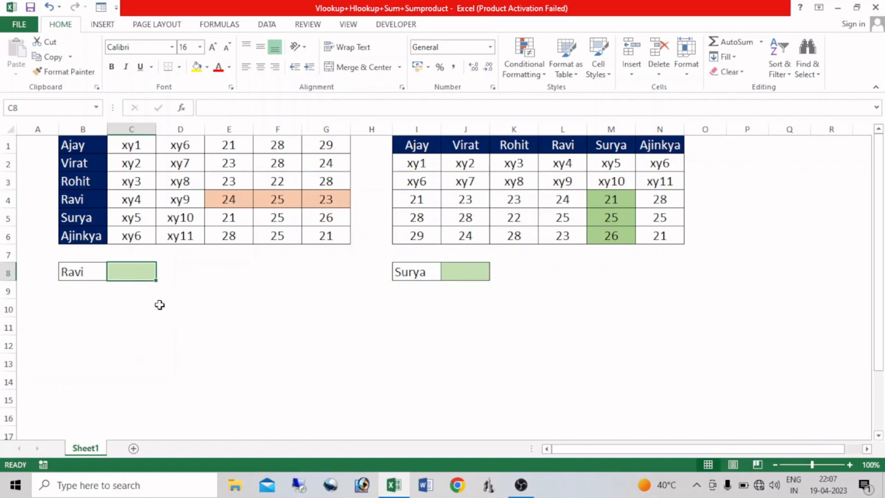
{"action": "type", "text": "=vloku"}
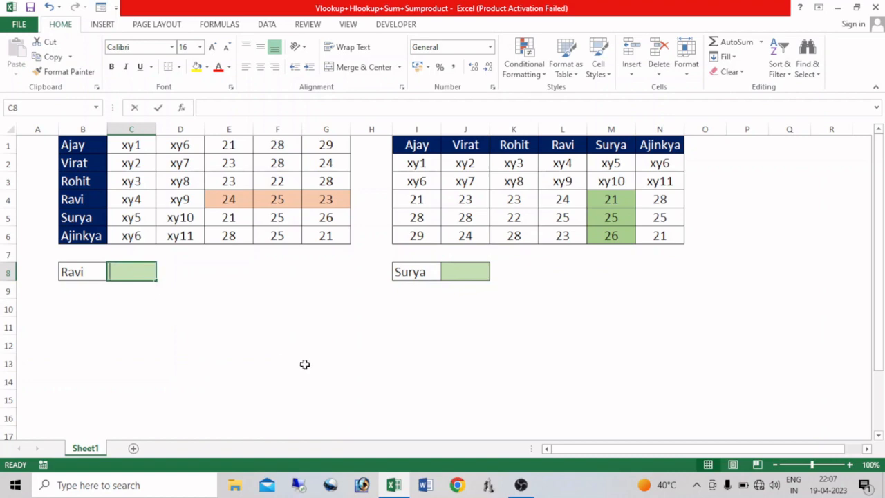
{"action": "key", "text": "Tab"}
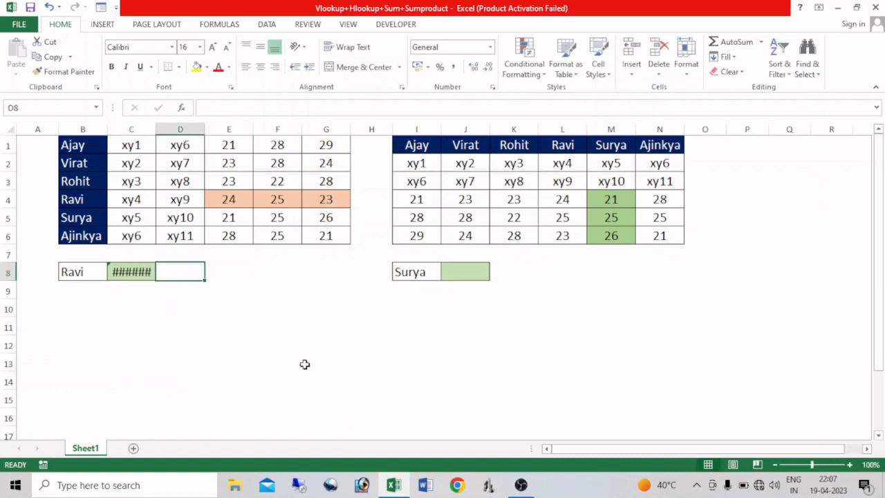
{"action": "key", "text": "Left"}
Step: Enter the formula =VLOOKUP(B8,B1:G6,4,0) in C8 to look up the selected name's first score
{"action": "type", "text": "=vloo"}
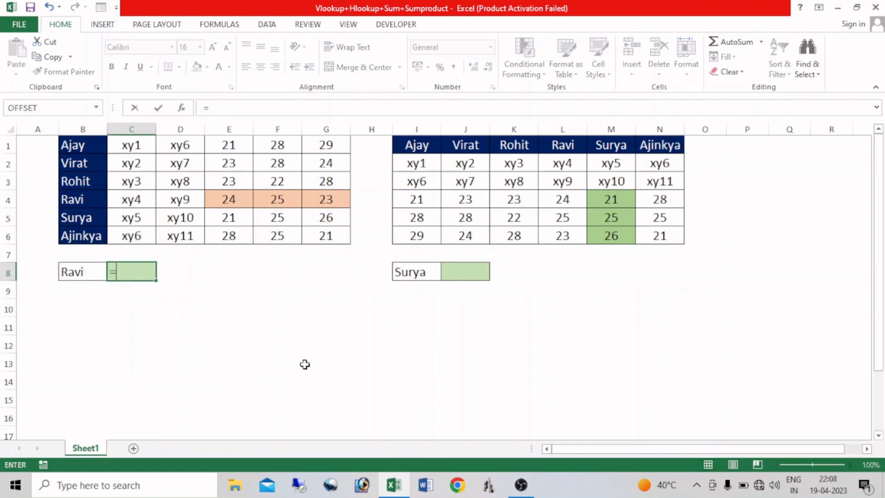
{"action": "key", "text": "Tab"}
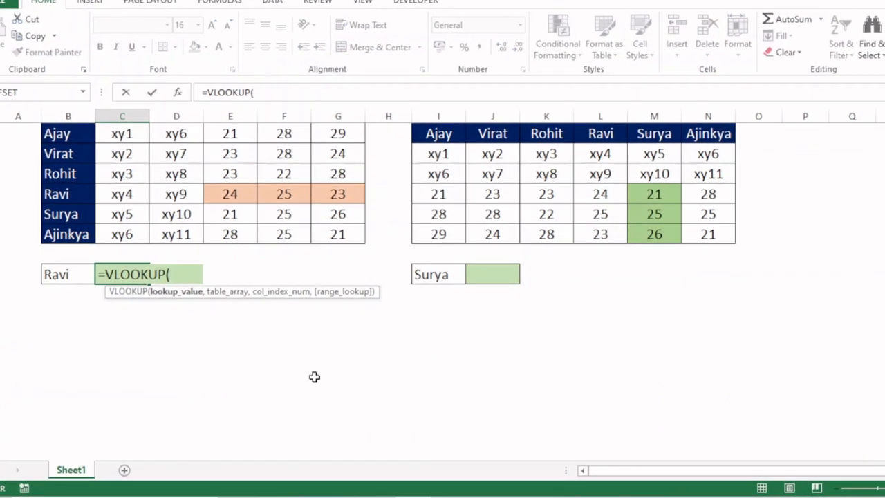
{"action": "left_click", "coordinate": [43, 277]}
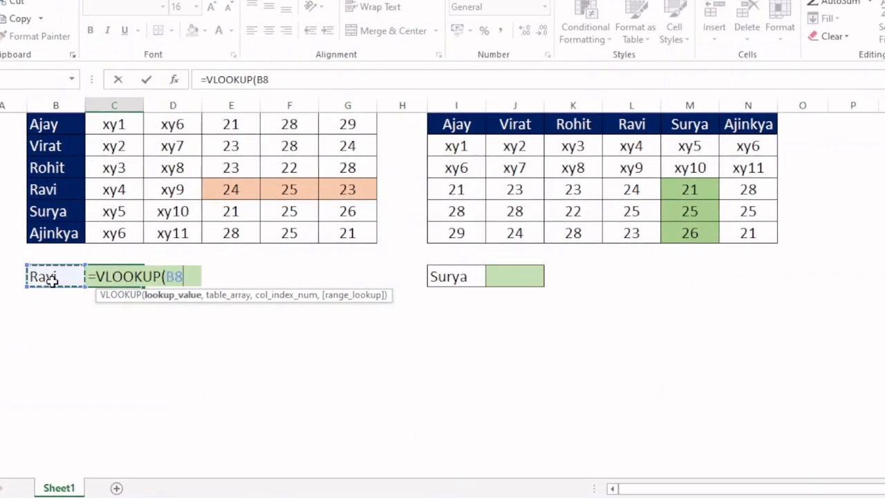
{"action": "type", "text": ","}
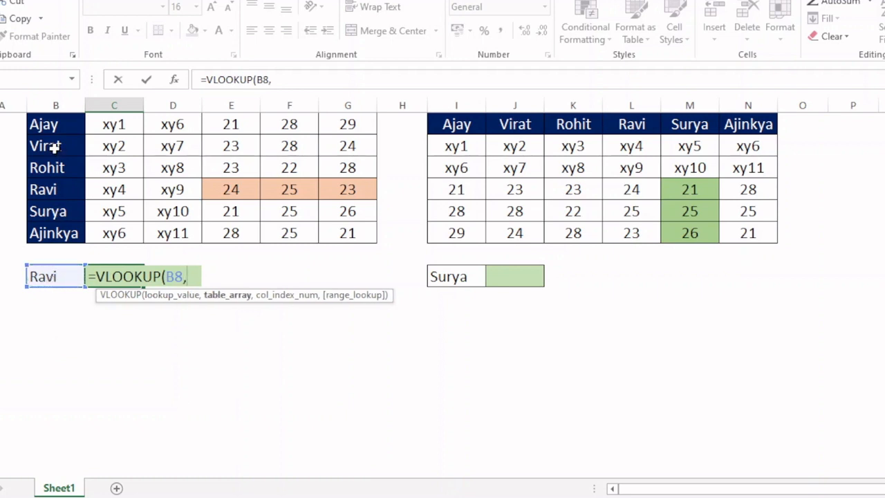
{"action": "left_click_drag", "start_coordinate": [60, 127], "coordinate": [357, 233]}
{"action": "type", "text": ",4"}
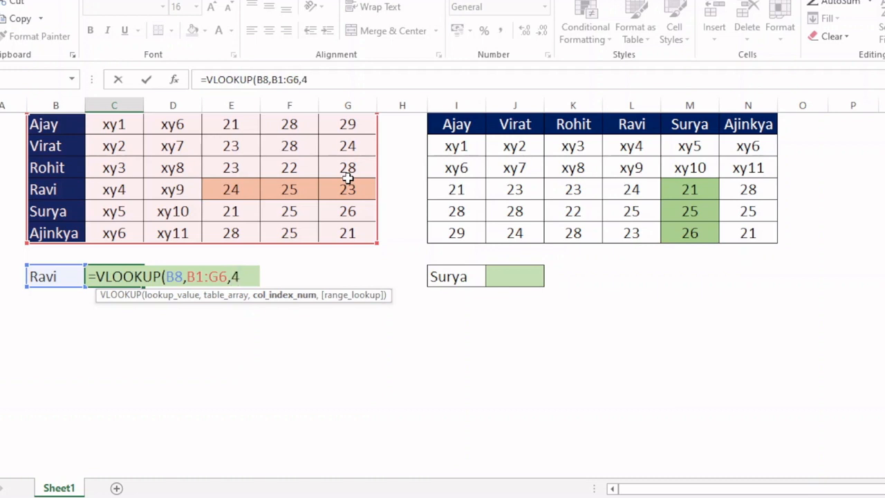
{"action": "type", "text": "0)"}
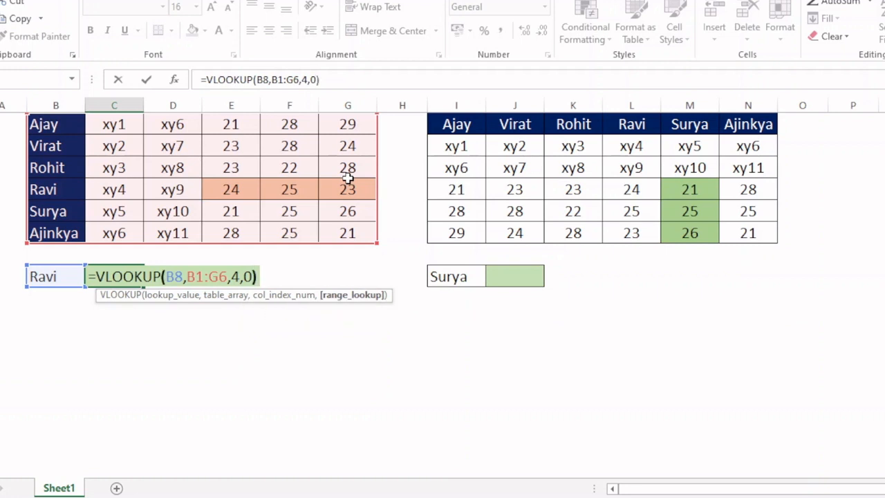
{"action": "key", "text": "Return"}
Step: Set the column index in C8's VLOOKUP formula to 5 and compare the result with F4
{"action": "left_click", "coordinate": [134, 278]}
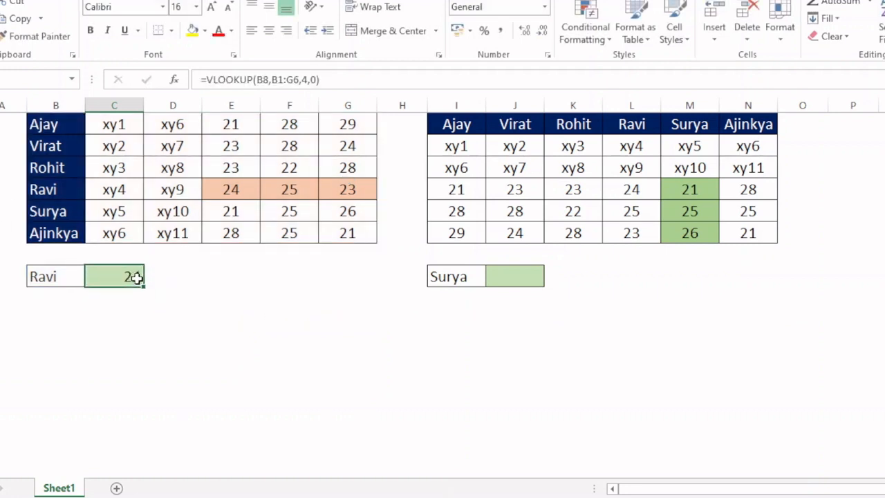
{"action": "key", "text": "F2"}
{"action": "key", "text": "Left"}
{"action": "key", "text": "Left"}
{"action": "key", "text": "Left"}
{"action": "key", "text": "Left"}
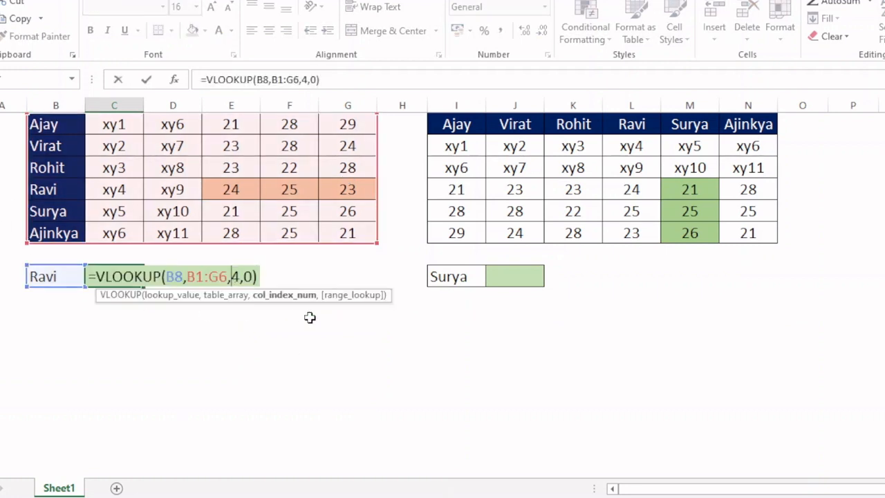
{"action": "key", "text": "Delete"}
{"action": "type", "text": "5"}
{"action": "key", "text": "Return"}
{"action": "left_click", "coordinate": [298, 191]}
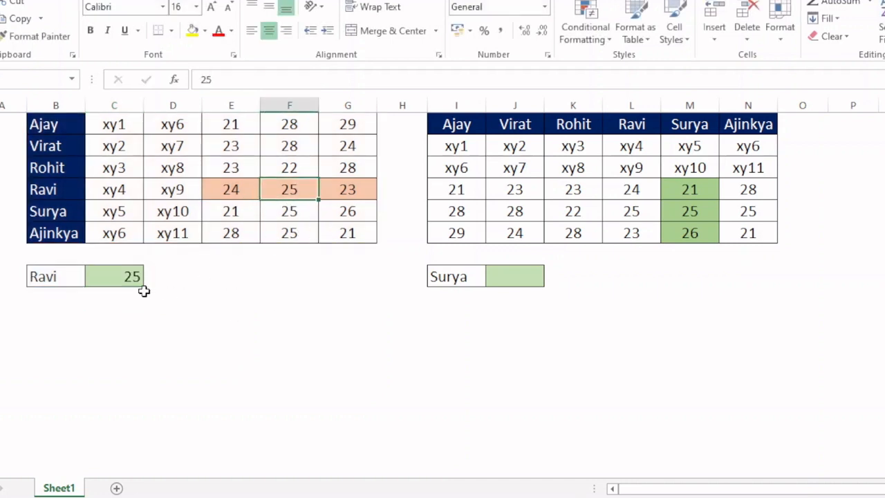
Step: Set the column index in C8's VLOOKUP formula to 6 and compare the result with G4
{"action": "left_click", "coordinate": [127, 279]}
{"action": "key", "text": "F2"}
{"action": "key", "text": "Left"}
{"action": "key", "text": "Left"}
{"action": "key", "text": "Left"}
{"action": "key", "text": "Left"}
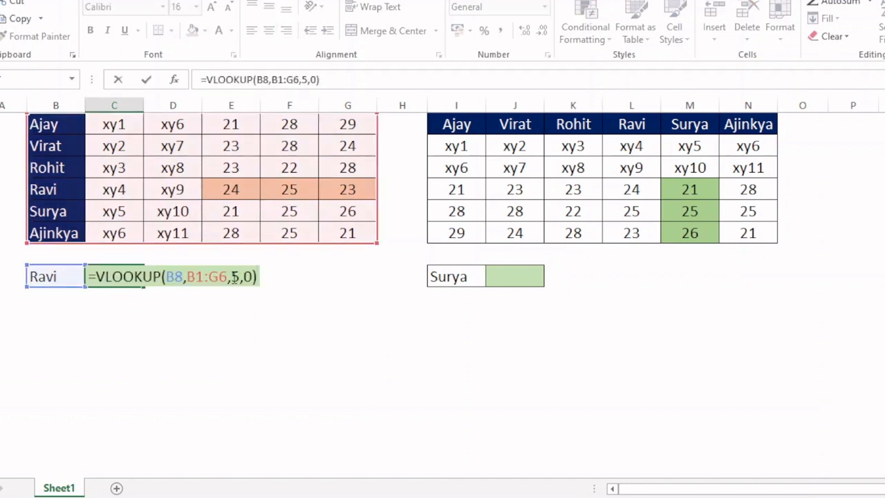
{"action": "key", "text": "Delete"}
{"action": "type", "text": "6"}
{"action": "key", "text": "Return"}
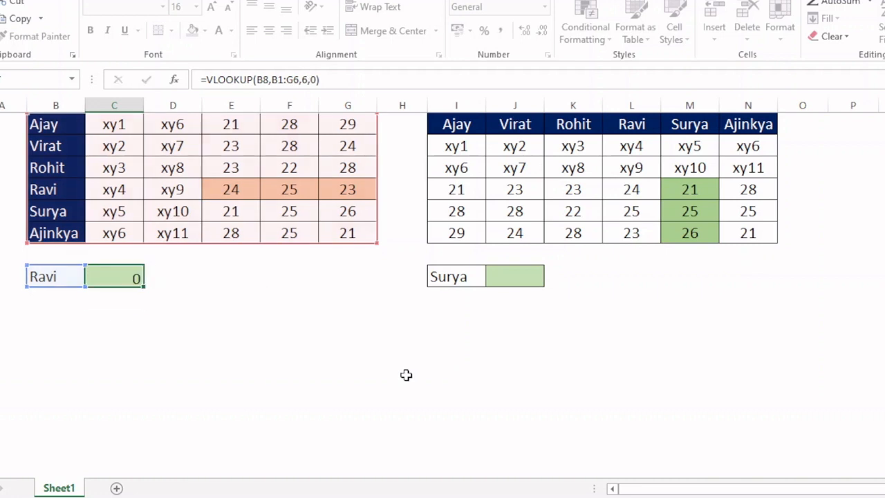
{"action": "left_click", "coordinate": [364, 191]}
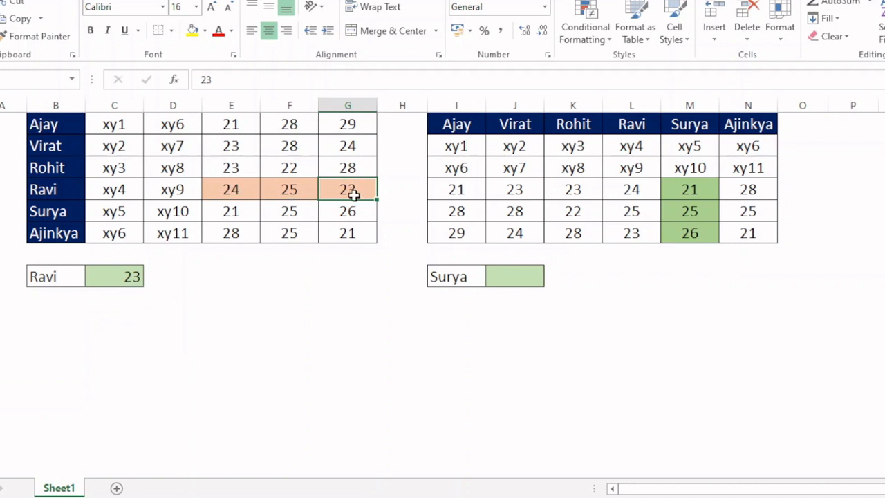
Step: Replace the column index in C8's VLOOKUP formula with the array {4,5,6} and compare the result with E4
{"action": "left_click", "coordinate": [125, 277]}
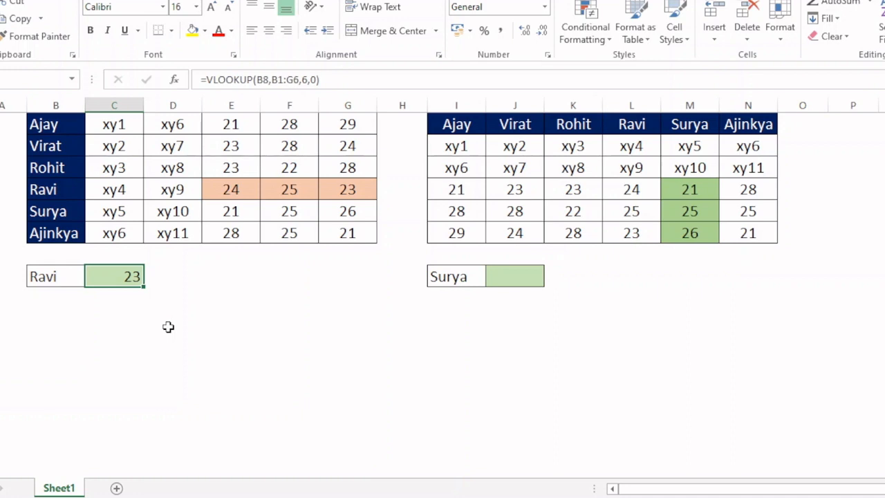
{"action": "key", "text": "F2"}
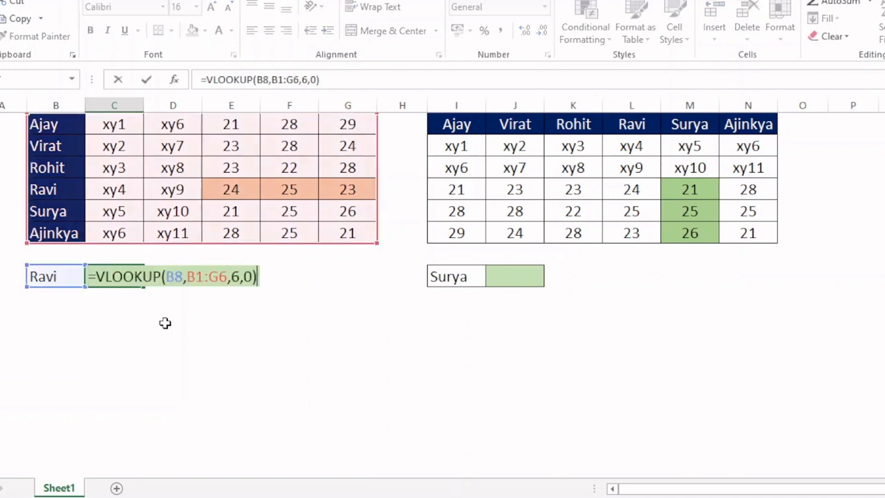
{"action": "left_click", "coordinate": [230, 276]}
{"action": "key", "text": "shift+Right"}
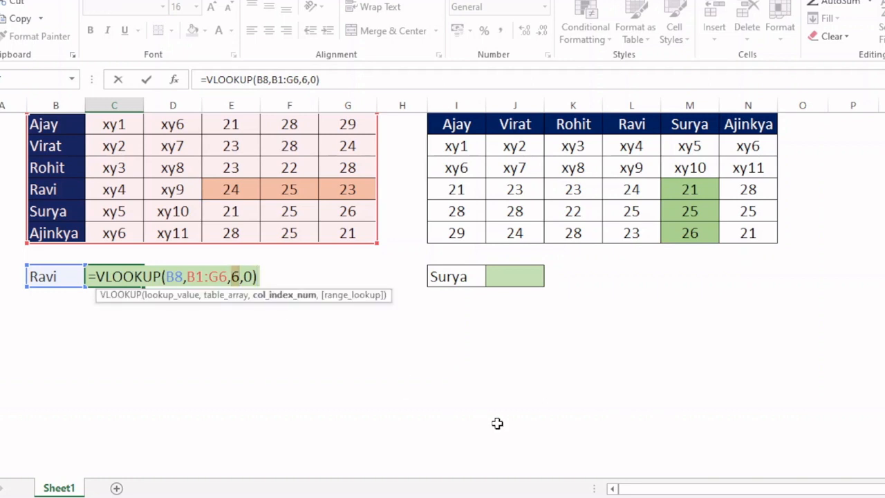
{"action": "type", "text": "{"}
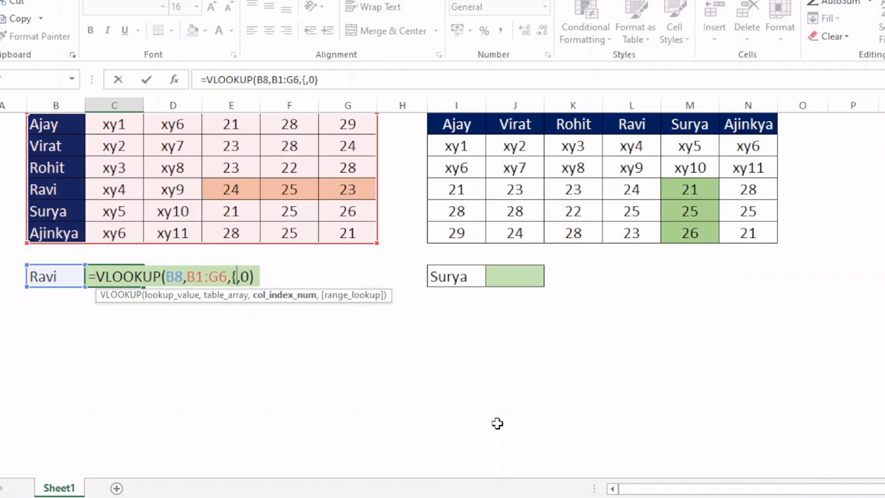
{"action": "type", "text": "4,"}
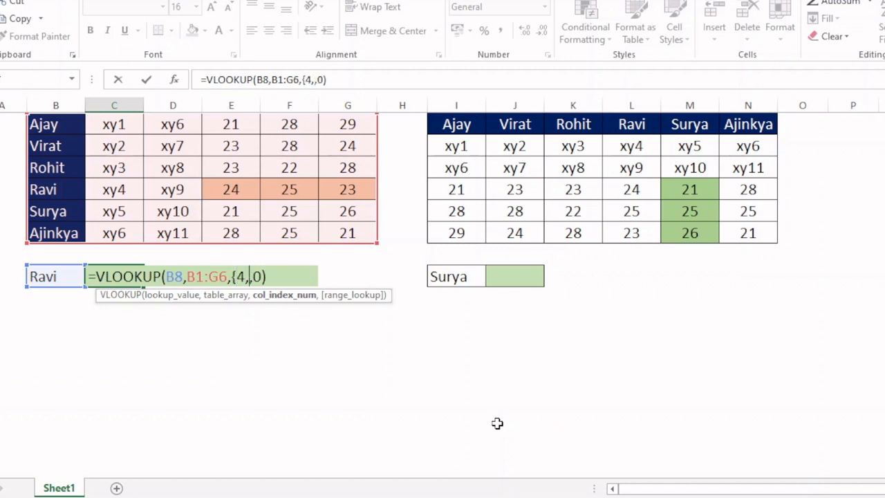
{"action": "type", "text": "5,6"}
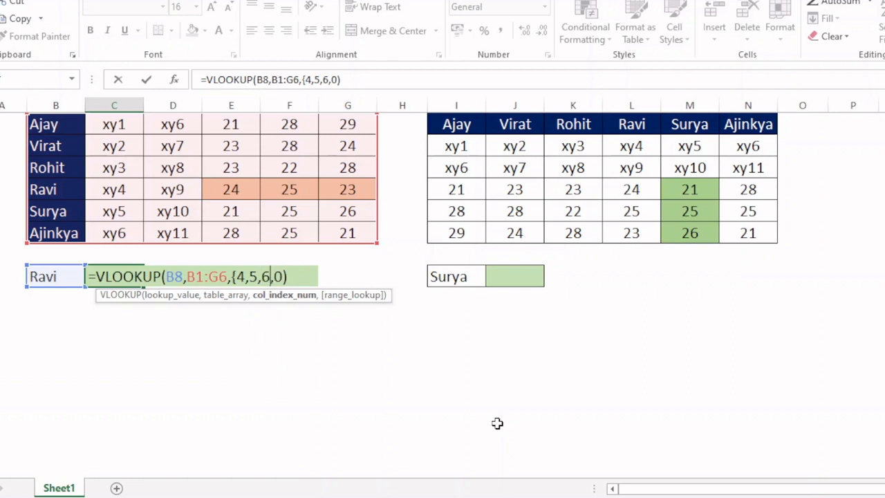
{"action": "type", "text": "}"}
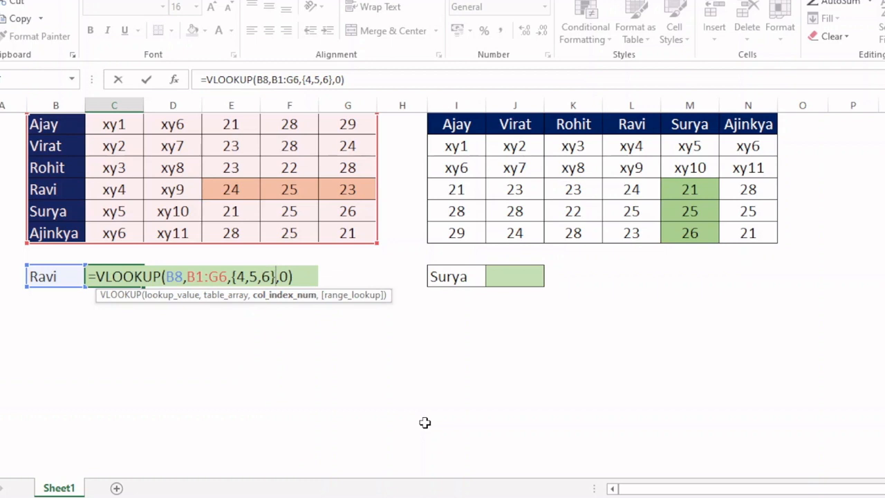
{"action": "key", "text": "Return"}
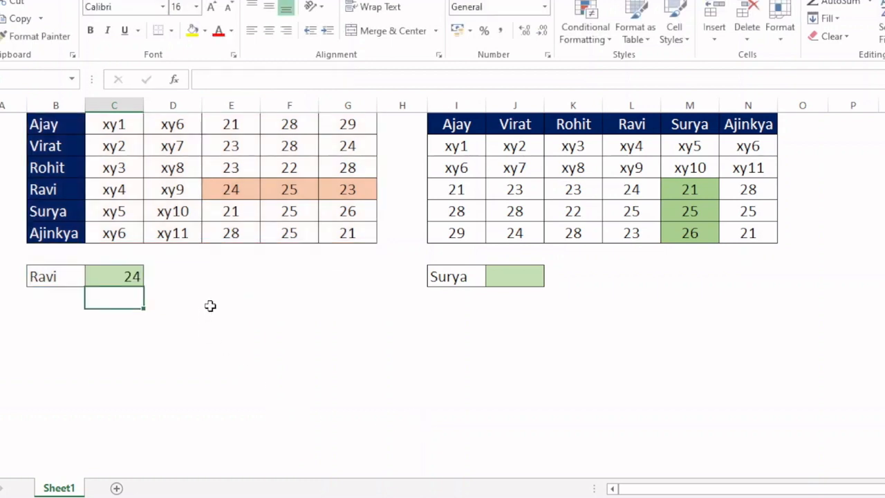
{"action": "left_click", "coordinate": [235, 193]}
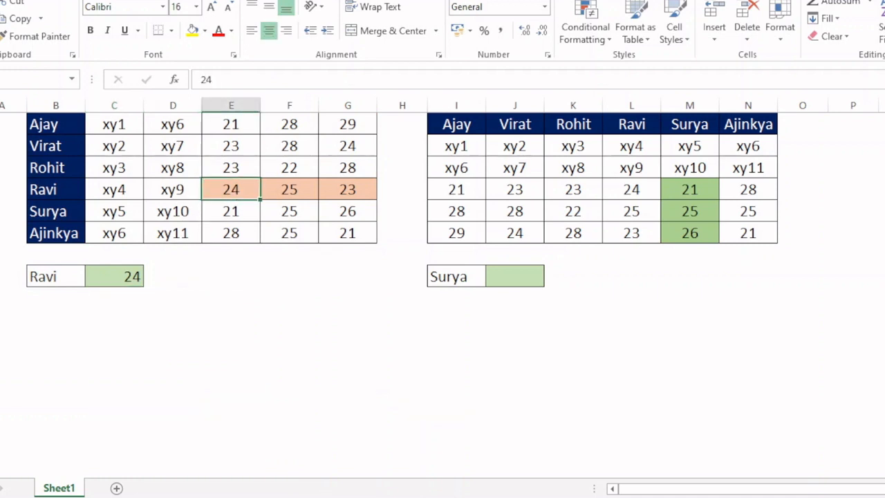
Step: Evaluate the VLOOKUP expression inside C8's formula to inspect its returned array, and restore the expression
{"action": "double_click", "coordinate": [131, 276]}
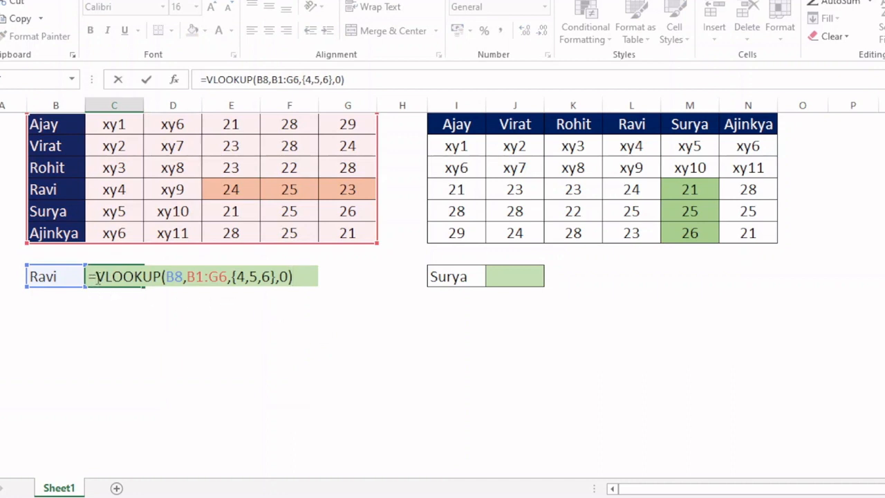
{"action": "left_click_drag", "start_coordinate": [95, 276], "coordinate": [296, 277]}
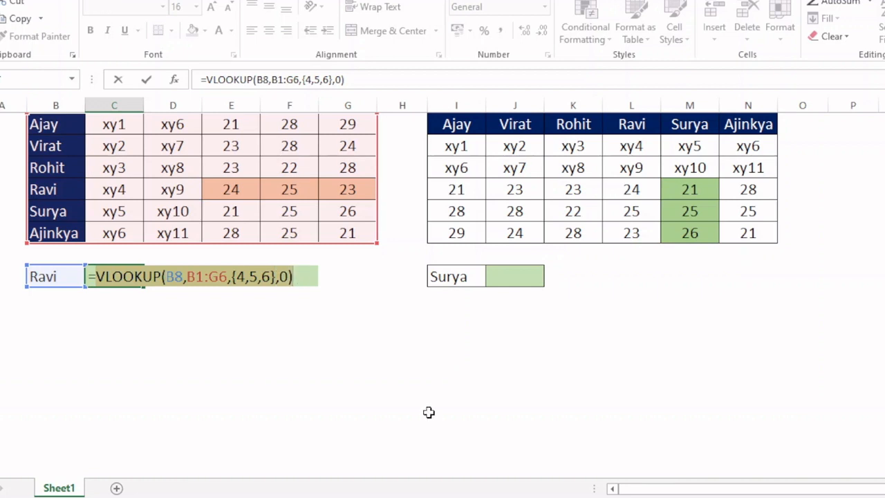
{"action": "key", "text": "F9"}
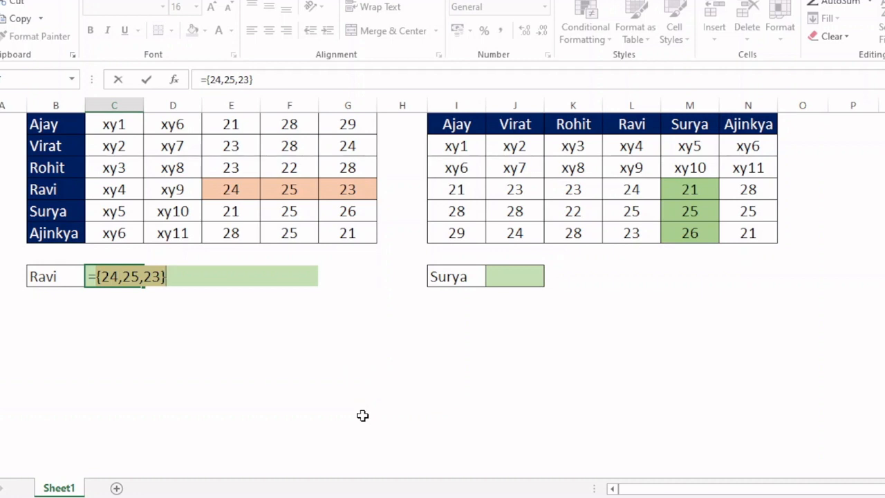
{"action": "key", "text": "ctrl+z"}
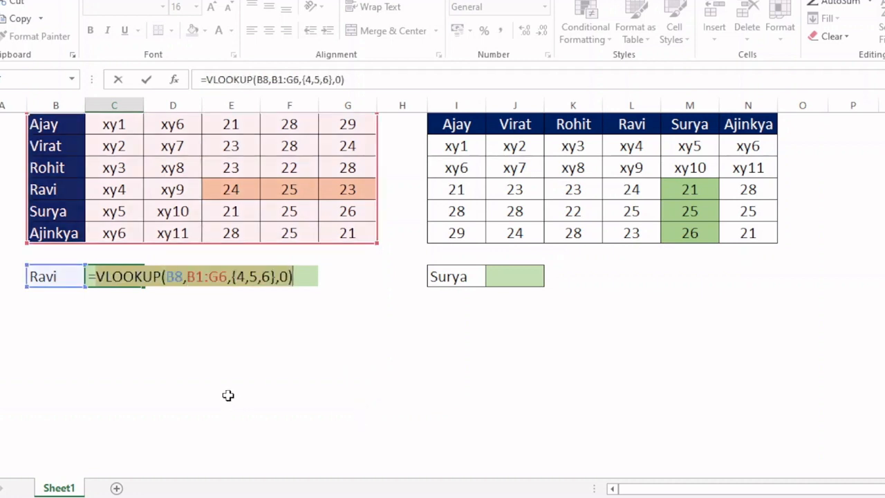
Step: Wrap C8's lookup in SUM so the formula reads =SUM(VLOOKUP(B8,B1:G6,{4,5,6},0))
{"action": "left_click", "coordinate": [95, 275]}
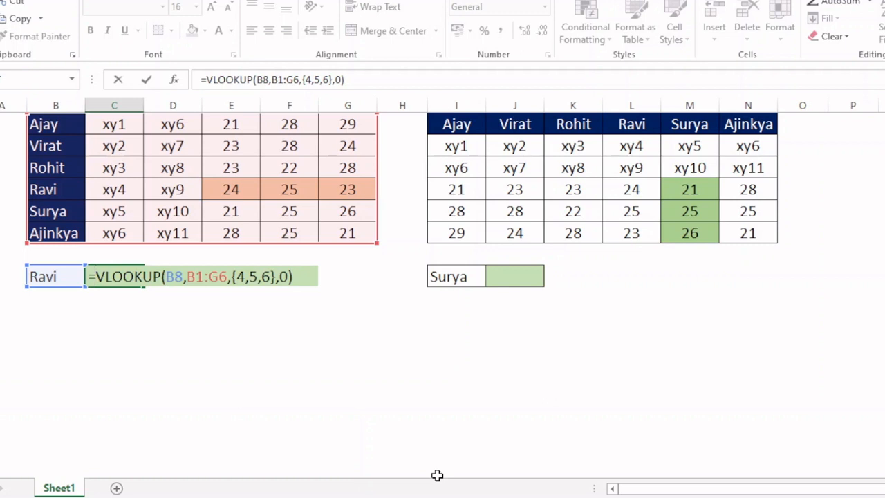
{"action": "type", "text": "sum"}
{"action": "key", "text": "Tab"}
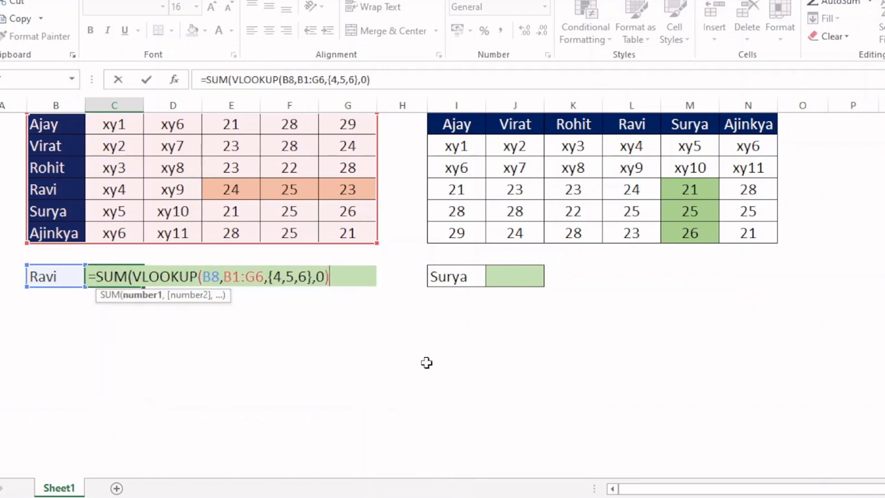
{"action": "type", "text": ")"}
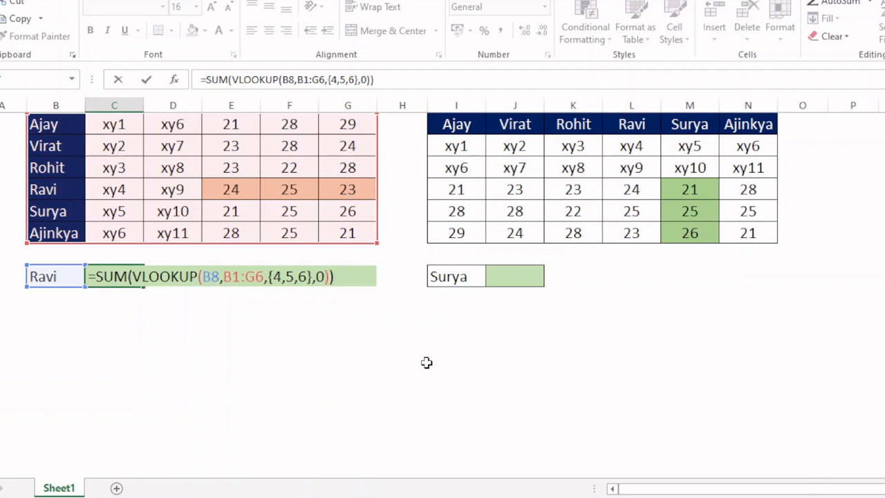
{"action": "key", "text": "Return"}
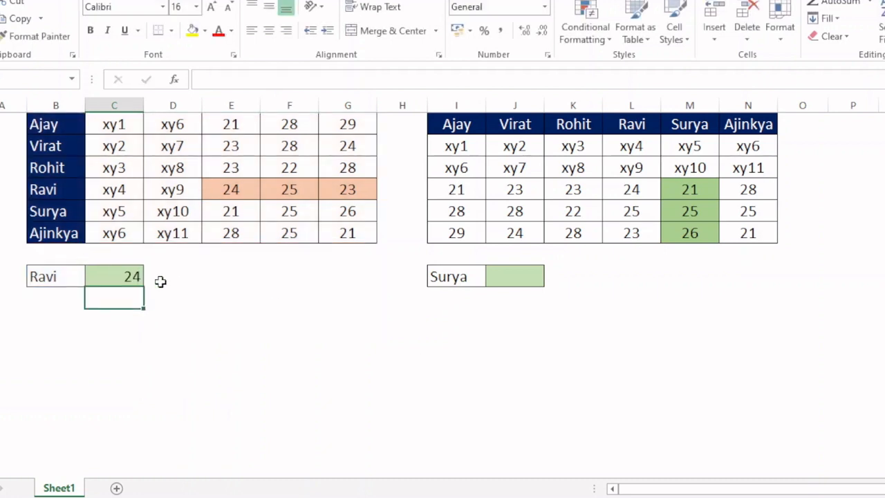
Step: Re-enter the SUM and VLOOKUP formula in C8 as an array formula
{"action": "left_click", "coordinate": [135, 275]}
{"action": "key", "text": "F2"}
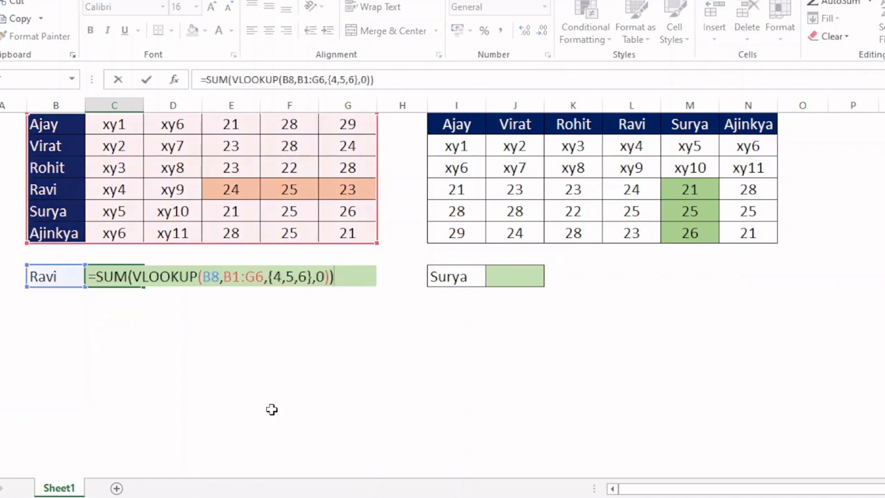
{"action": "key", "text": "ctrl+shift+Return"}
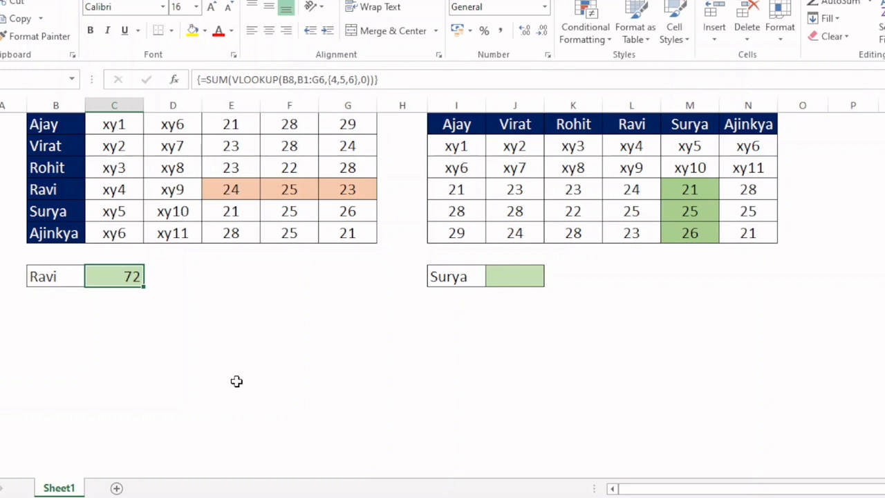
Step: Change SUM to SUMPRODUCT in C8 so the formula reads =SUMPRODUCT(VLOOKUP(B8,B1:G6,{4,5,6},0)), and check the entered formula
{"action": "key", "text": "F2"}
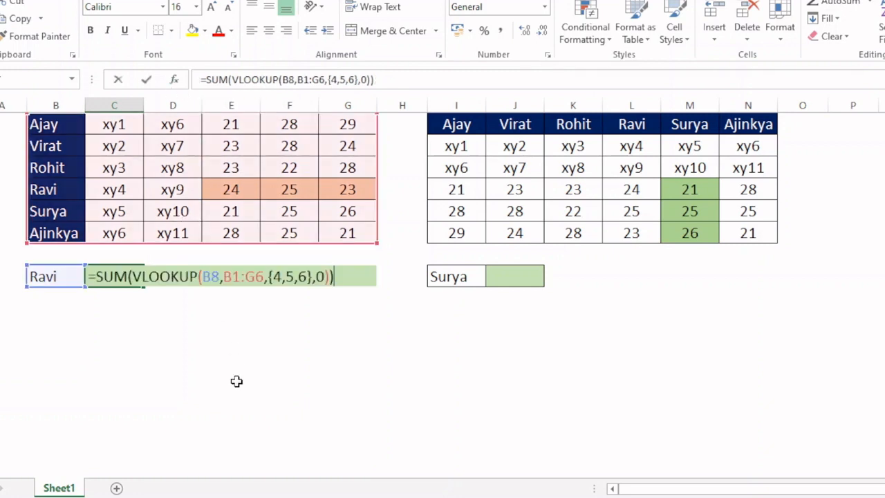
{"action": "left_click", "coordinate": [130, 277]}
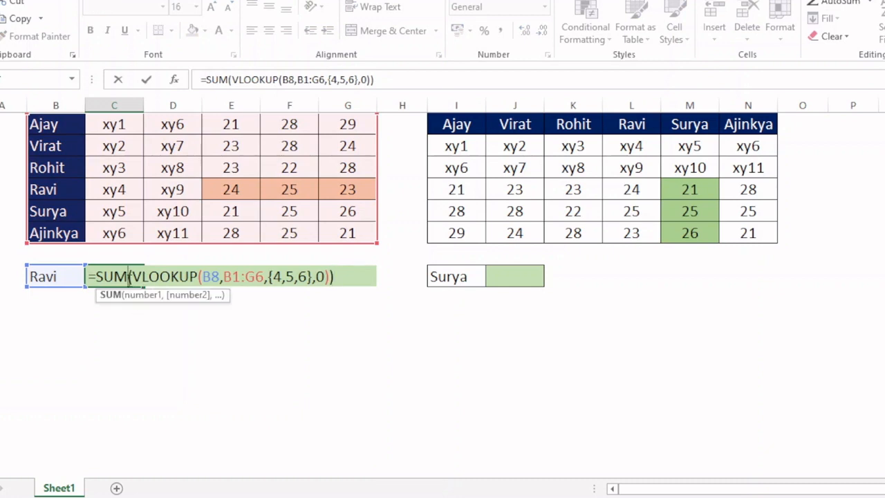
{"action": "type", "text": "prod"}
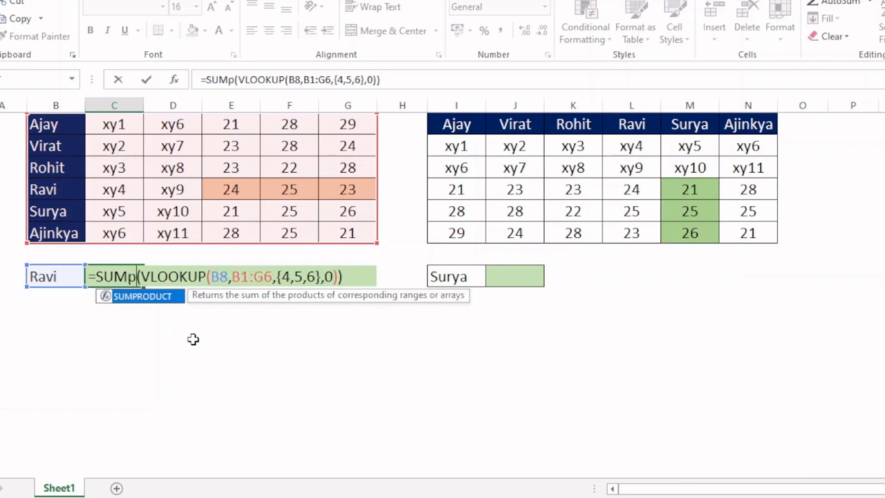
{"action": "key", "text": "Tab"}
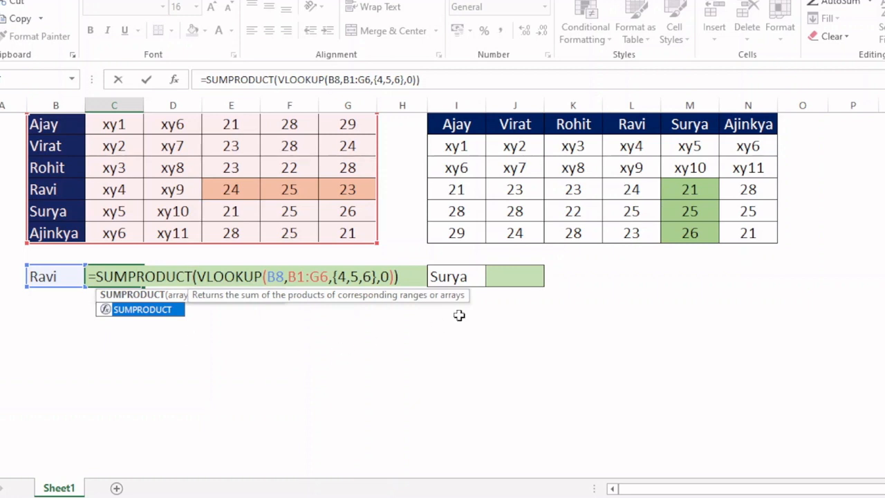
{"action": "left_click", "coordinate": [418, 282]}
{"action": "type", "text": ")"}
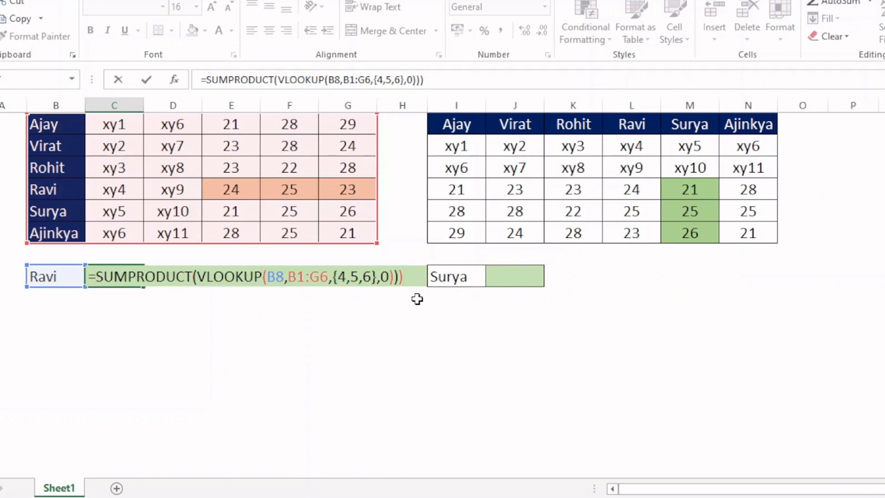
{"action": "key", "text": "Return"}
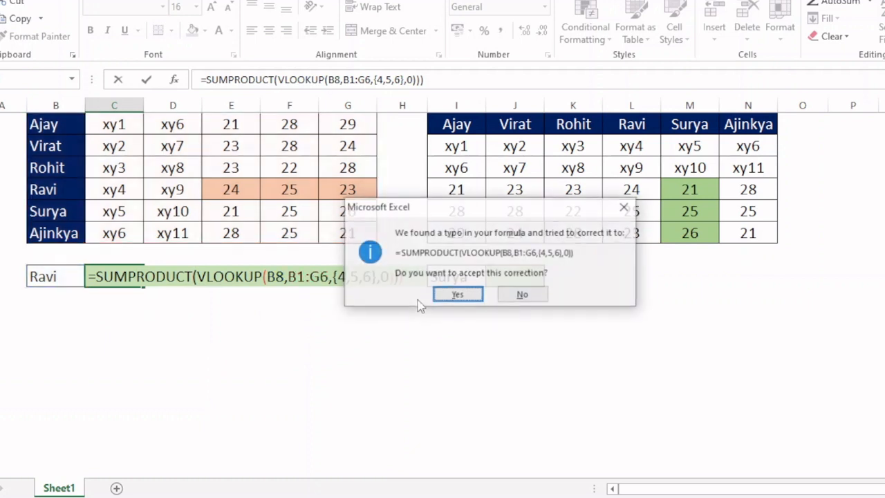
{"action": "left_click", "coordinate": [457, 295]}
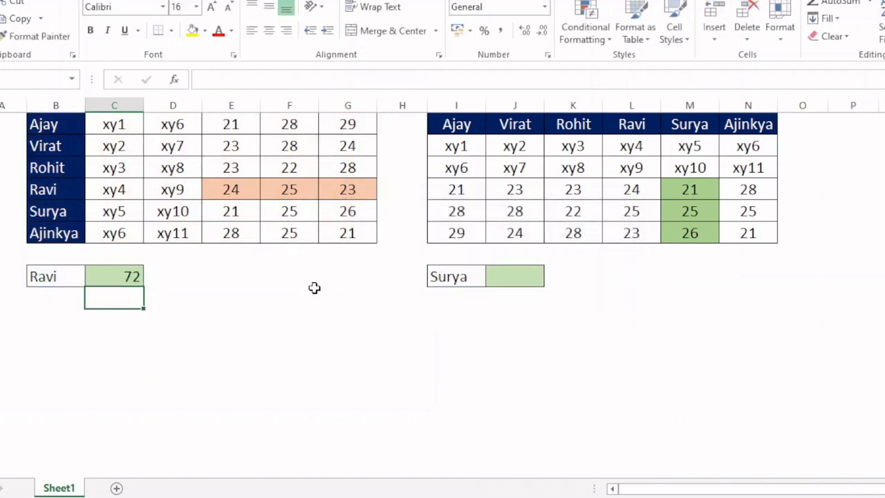
{"action": "left_click", "coordinate": [119, 283]}
{"action": "key", "text": "F2"}
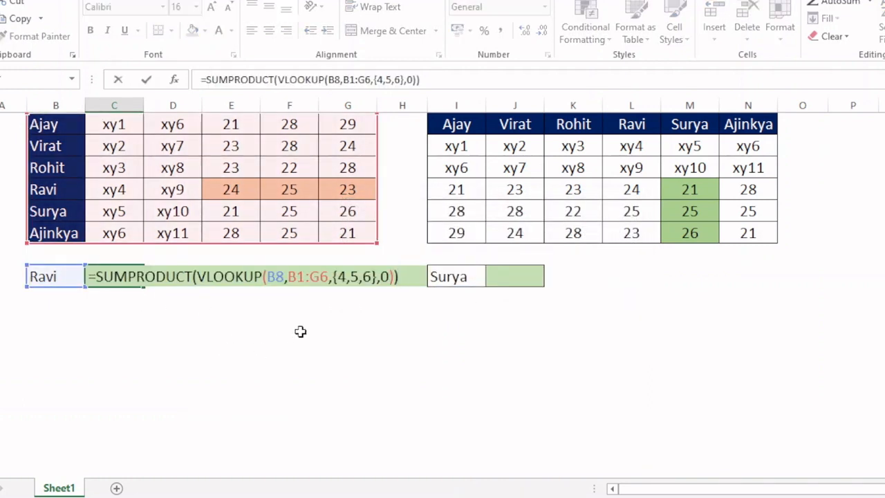
{"action": "key", "text": "Return"}
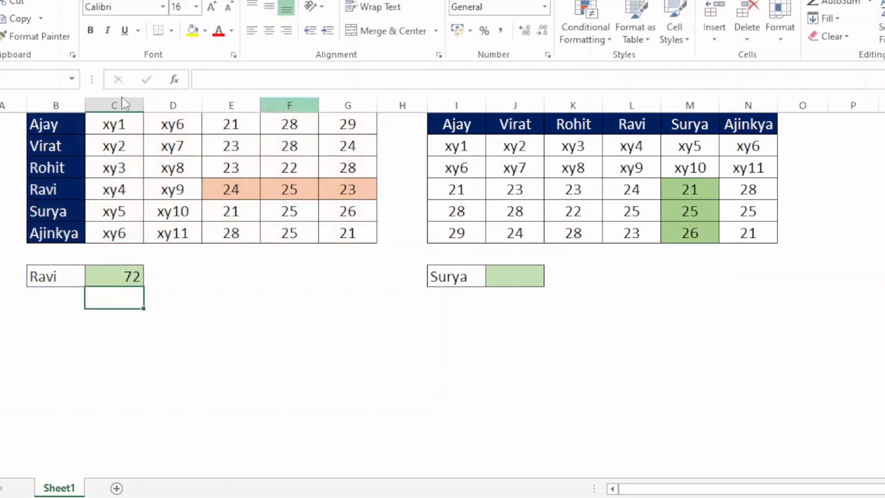
Step: Test C8's total by setting the name in B8 to the third, second and last entries of its list
{"action": "left_click", "coordinate": [78, 277]}
{"action": "left_click", "coordinate": [91, 278]}
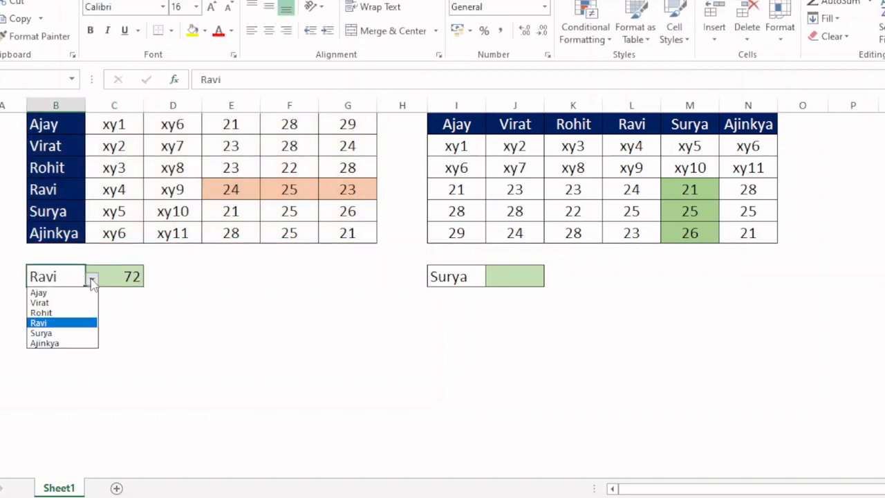
{"action": "left_click", "coordinate": [54, 315]}
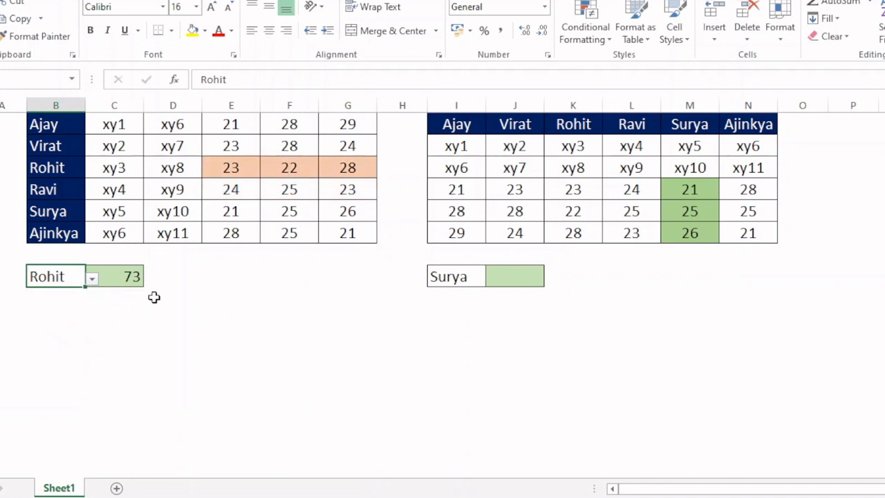
{"action": "left_click", "coordinate": [92, 279]}
{"action": "left_click", "coordinate": [61, 303]}
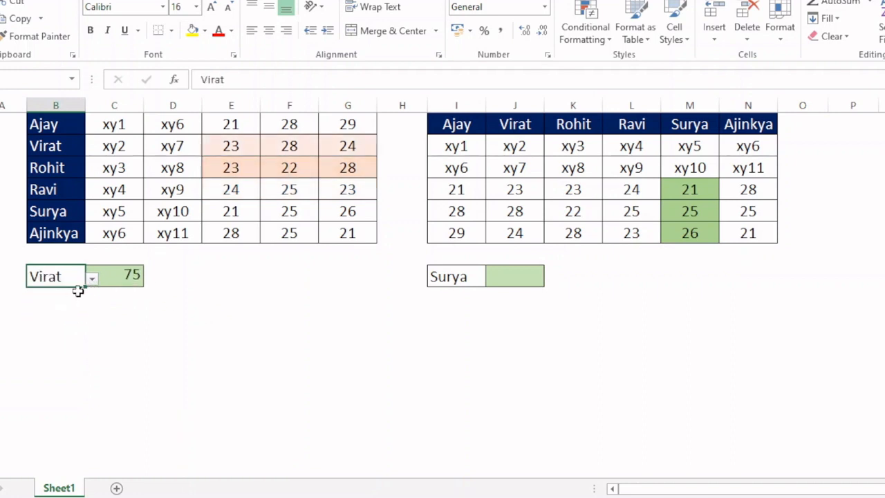
{"action": "left_click", "coordinate": [92, 279]}
{"action": "left_click", "coordinate": [64, 344]}
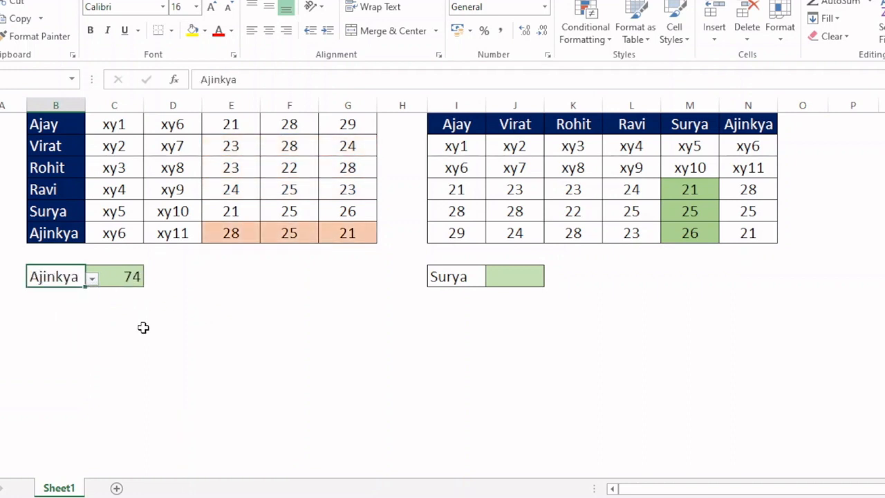
{"action": "left_click", "coordinate": [405, 322]}
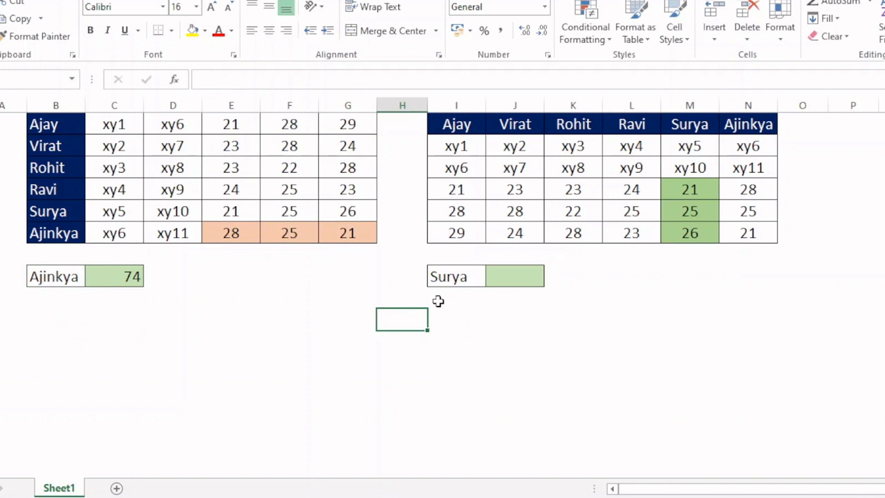
Step: Begin an HLOOKUP formula in J8 with I8 as the lookup value and I1:N6 as the table array
{"action": "left_click", "coordinate": [525, 280]}
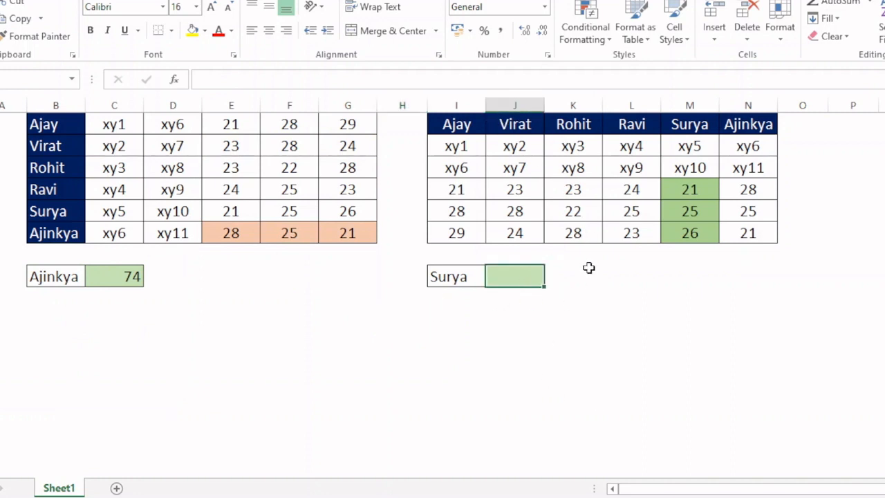
{"action": "left_click", "coordinate": [434, 277]}
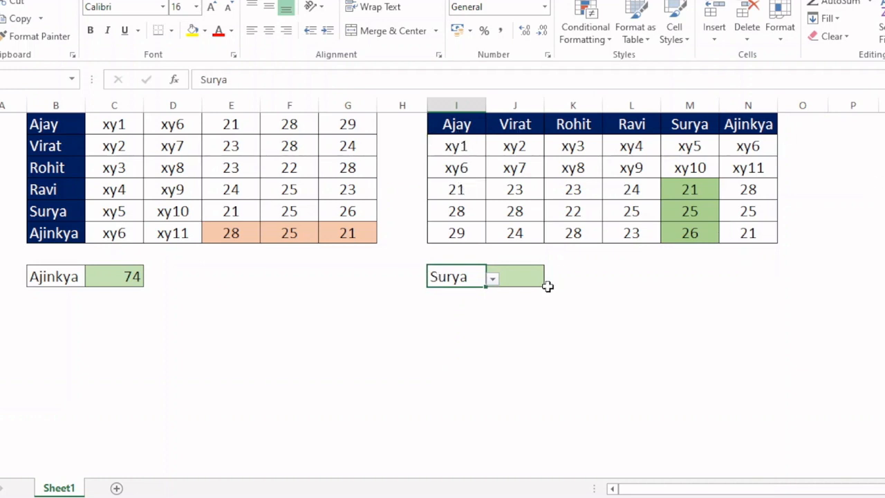
{"action": "left_click", "coordinate": [519, 276]}
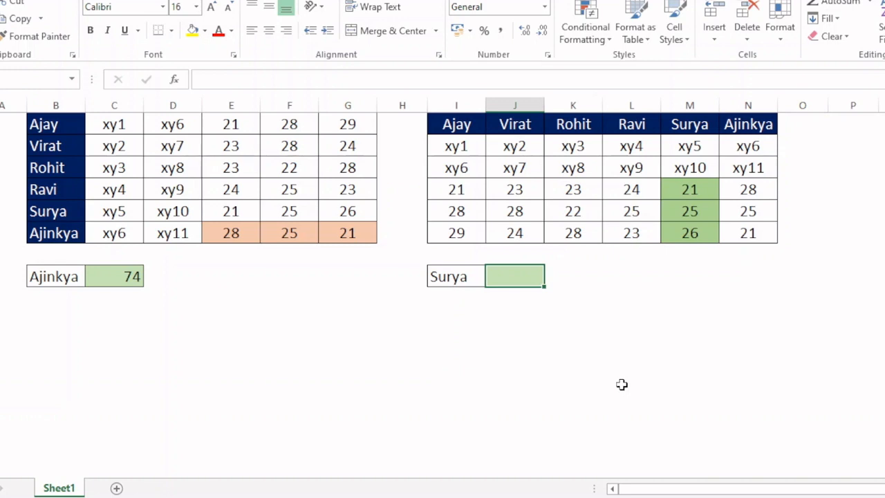
{"action": "type", "text": "="}
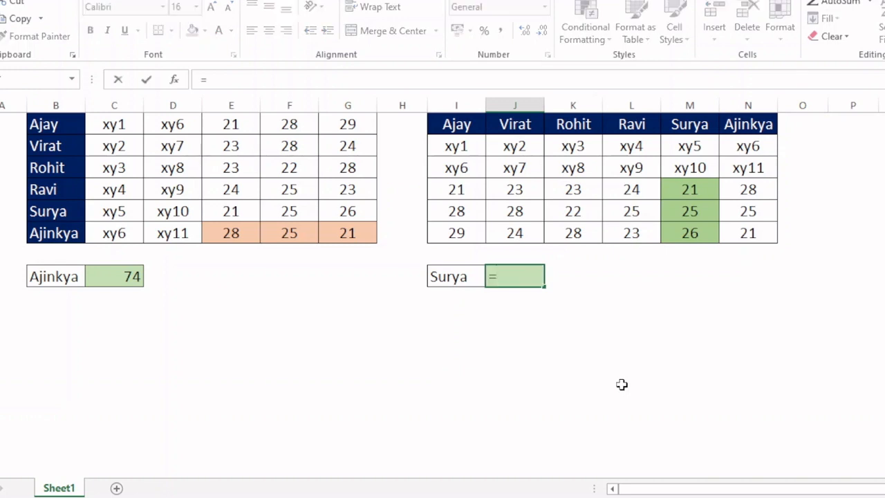
{"action": "type", "text": "hlo"}
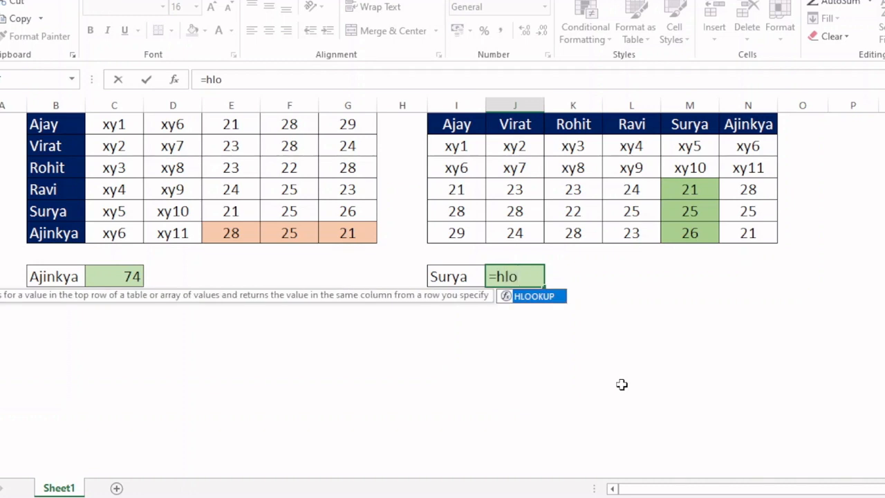
{"action": "key", "text": "Tab"}
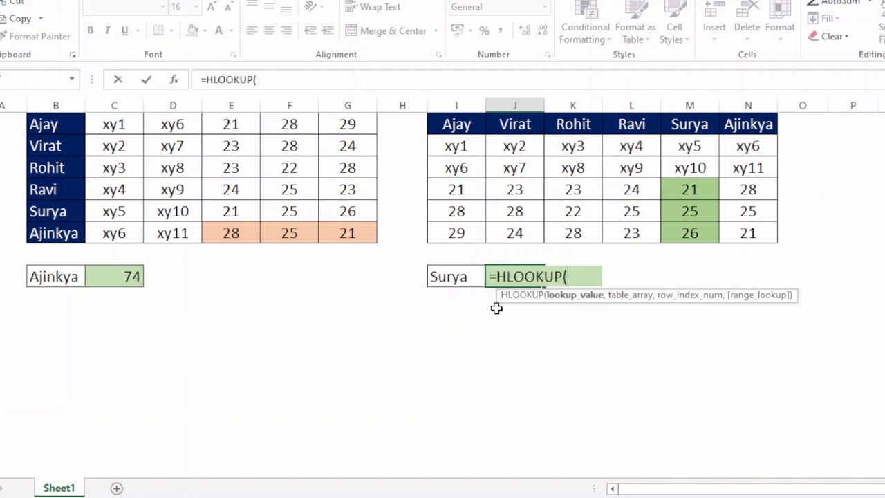
{"action": "left_click", "coordinate": [456, 276]}
{"action": "type", "text": ","}
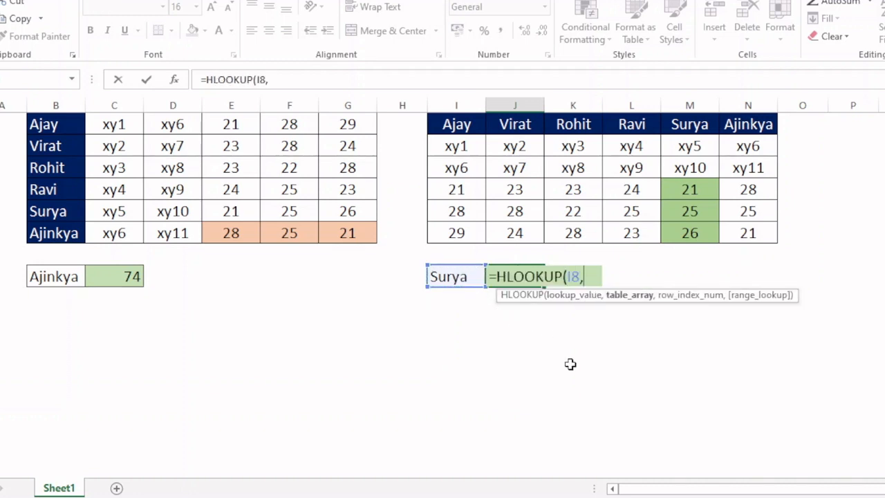
{"action": "left_click_drag", "start_coordinate": [453, 126], "coordinate": [742, 233]}
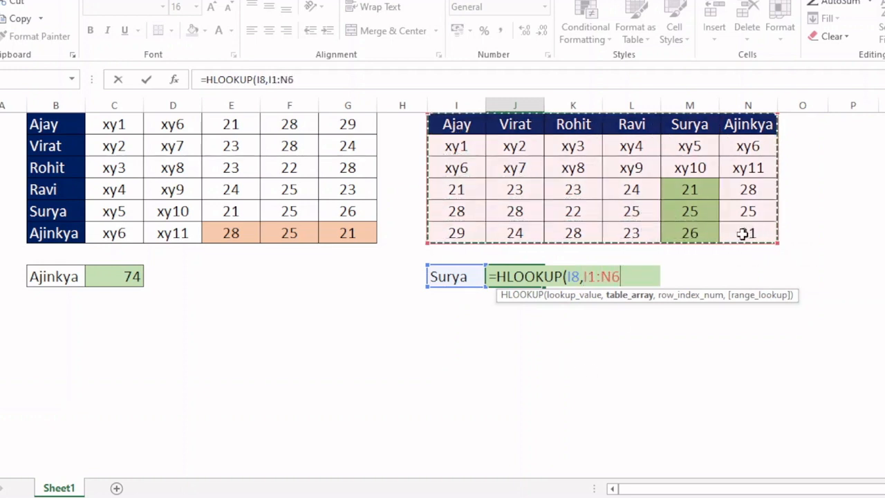
{"action": "type", "text": ","}
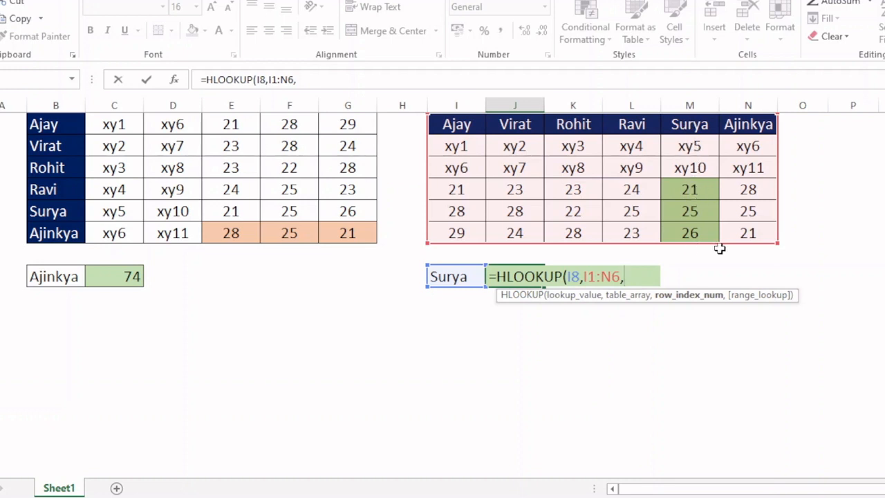
Step: Complete J8's HLOOKUP with the row index array {4,5,6} and 0 for an exact match
{"action": "type", "text": "{4,5,6{"}
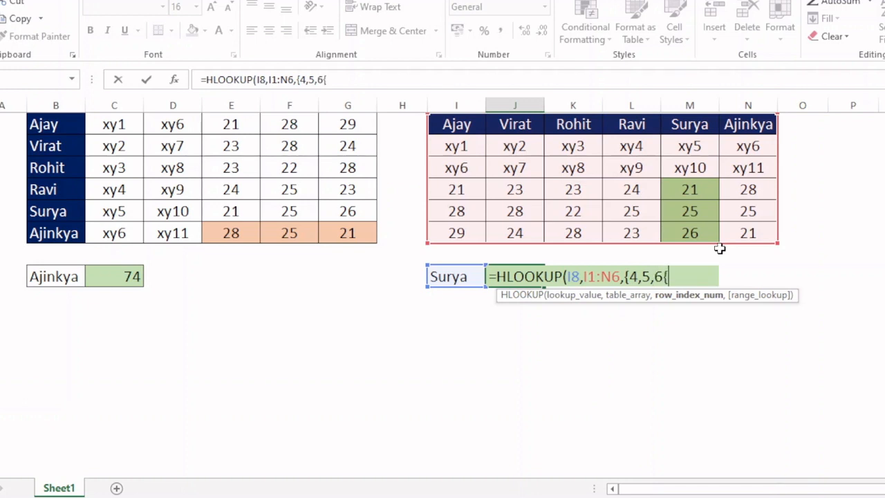
{"action": "key", "text": "BackSpace"}
{"action": "type", "text": "},0"}
{"action": "type", "text": ")"}
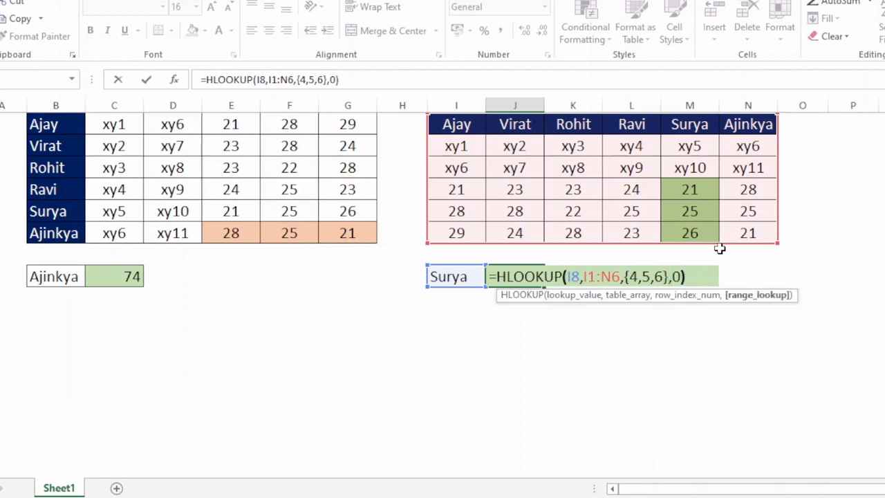
Step: Wrap J8's lookup in SUMPRODUCT and enter the formula as =SUMPRODUCT(HLOOKUP(I8,I1:N6,{4,5,6},0))
{"action": "left_click", "coordinate": [496, 277]}
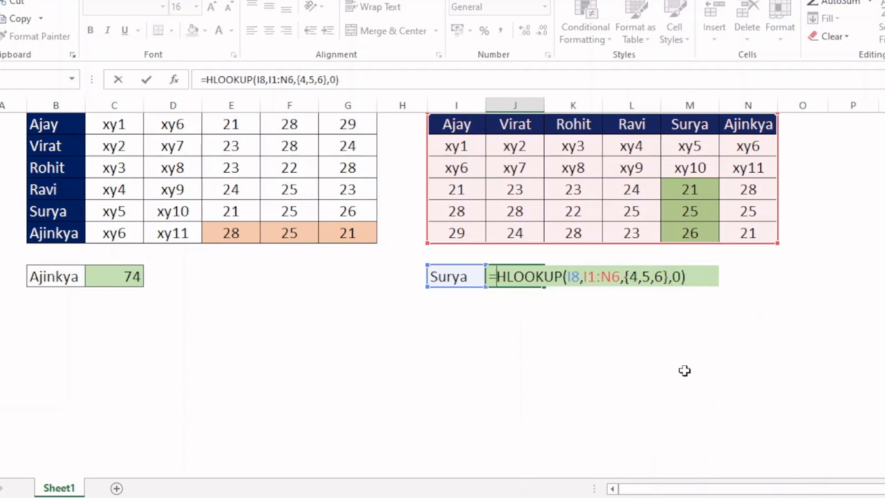
{"action": "type", "text": "sumpro"}
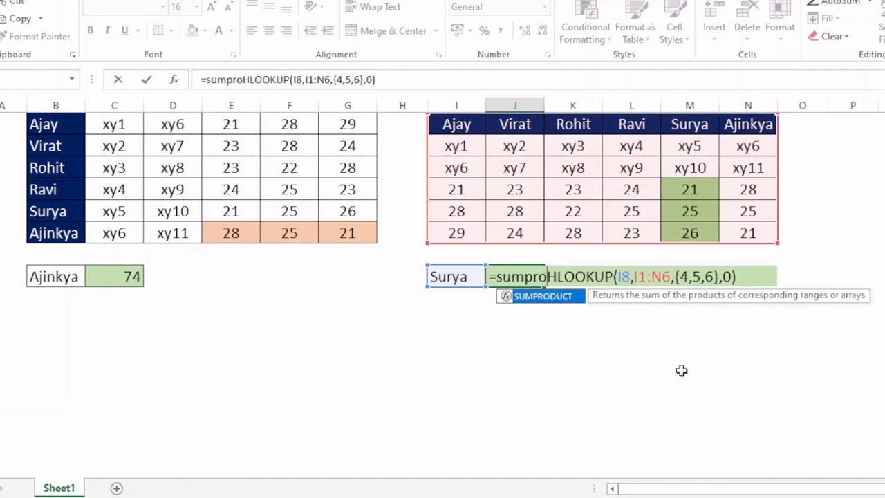
{"action": "key", "text": "Tab"}
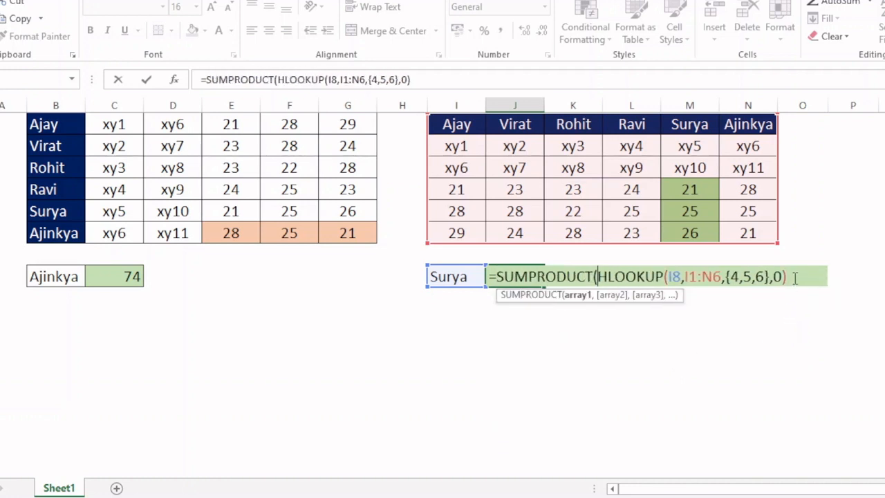
{"action": "left_click", "coordinate": [792, 277]}
{"action": "type", "text": ")"}
{"action": "key", "text": "Return"}
{"action": "left_click", "coordinate": [532, 275]}
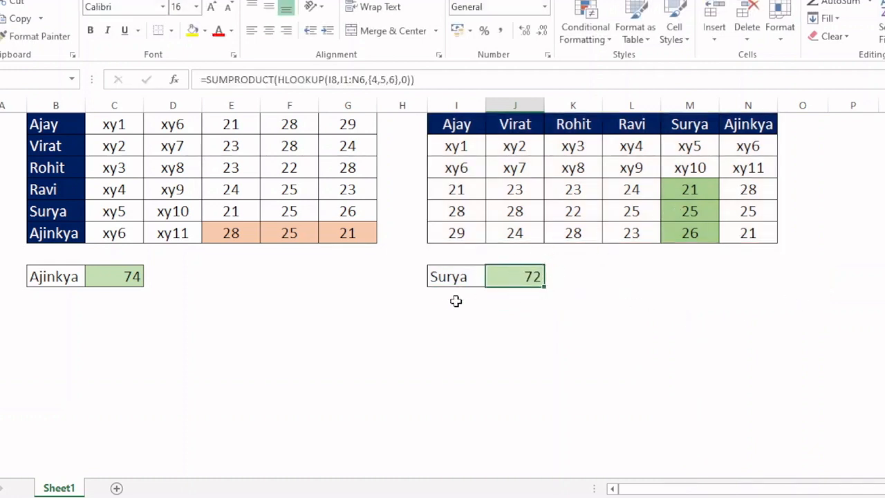
Step: Compare the highlighted values in both tables with the totals in C8 and J8
{"action": "left_click_drag", "start_coordinate": [239, 235], "coordinate": [345, 233]}
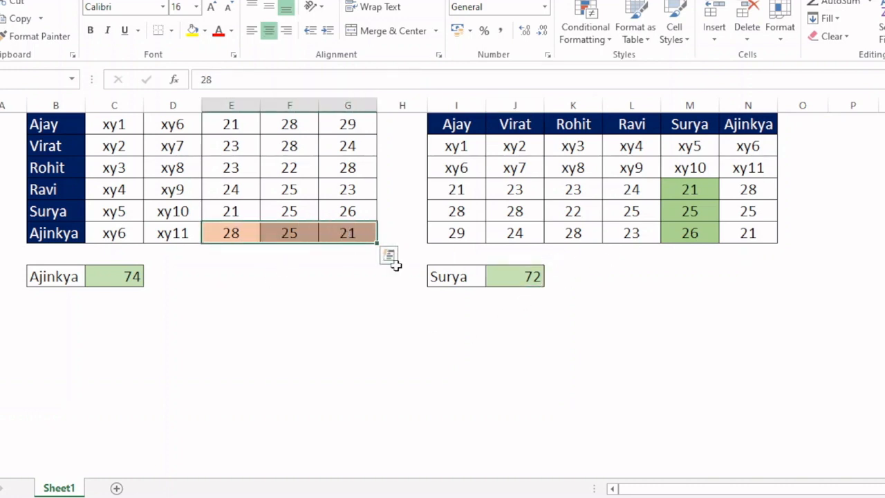
{"action": "left_click", "coordinate": [124, 275]}
{"action": "left_click_drag", "start_coordinate": [697, 190], "coordinate": [701, 232]}
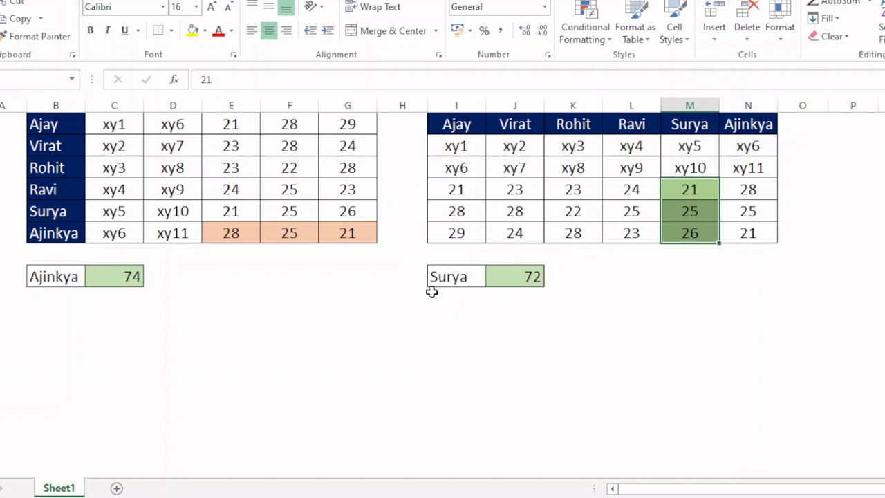
Step: Test J8's total by setting the name in I8 to the last and finally the first list entry
{"action": "left_click", "coordinate": [458, 276]}
{"action": "left_click", "coordinate": [492, 278]}
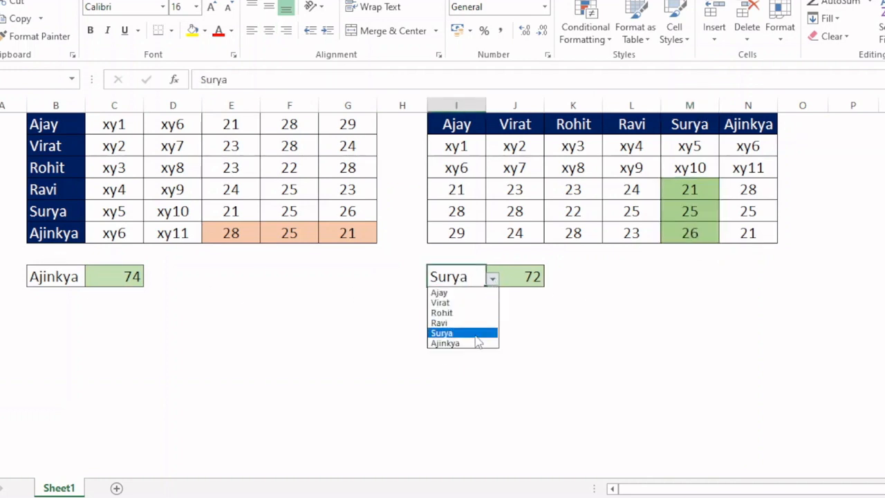
{"action": "left_click", "coordinate": [441, 341]}
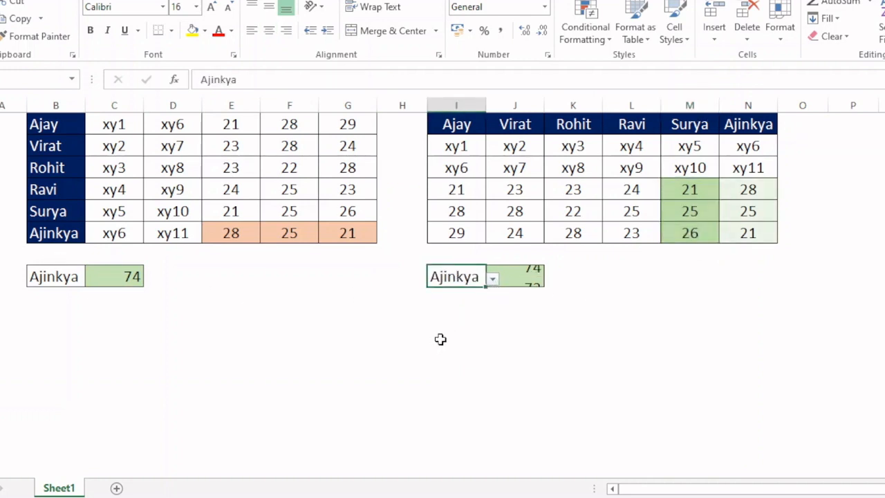
{"action": "left_click", "coordinate": [492, 279]}
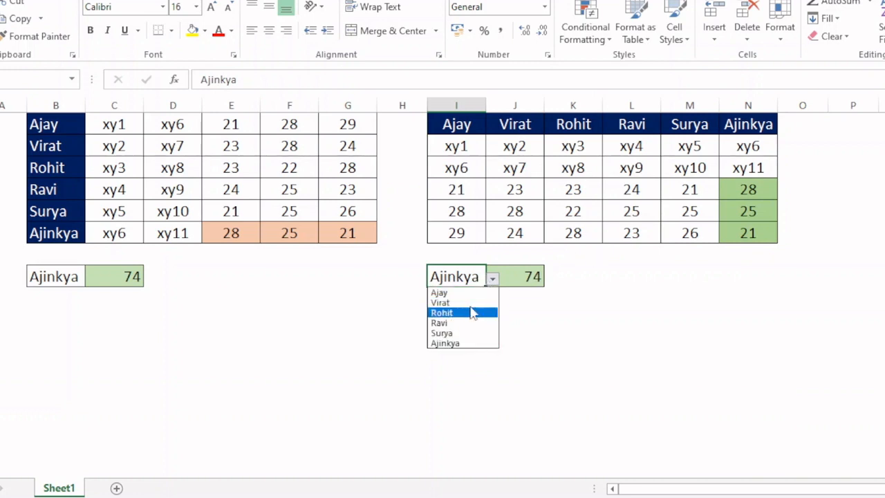
{"action": "left_click", "coordinate": [459, 294]}
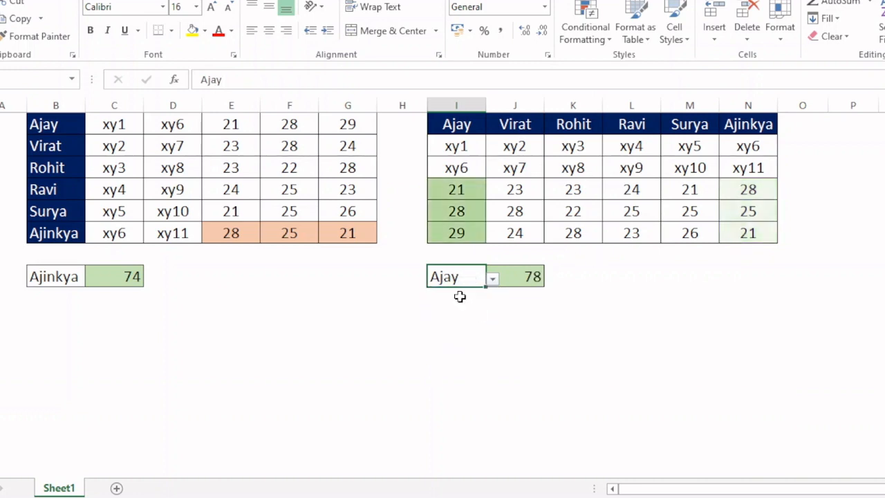
Step: Set the name in B8 to the first list entry to match I8, and compare both totals
{"action": "left_click", "coordinate": [55, 278]}
{"action": "left_click", "coordinate": [92, 278]}
{"action": "left_click", "coordinate": [65, 292]}
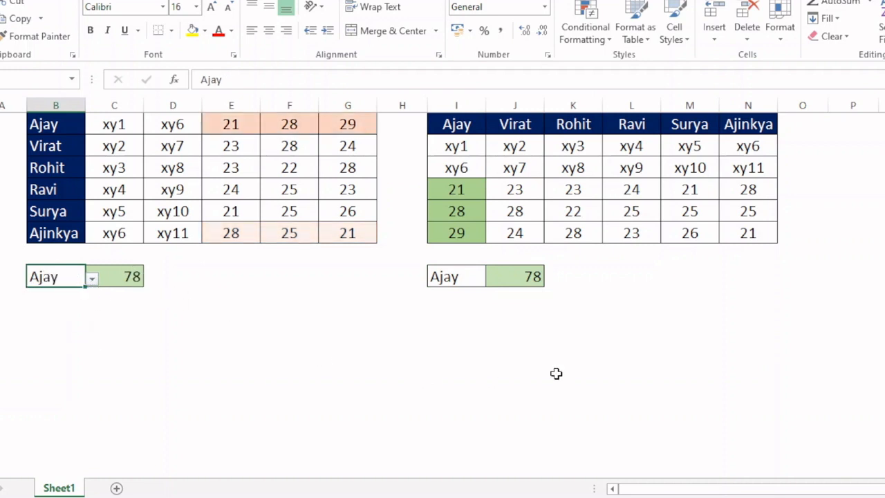
{"action": "left_click", "coordinate": [677, 345]}
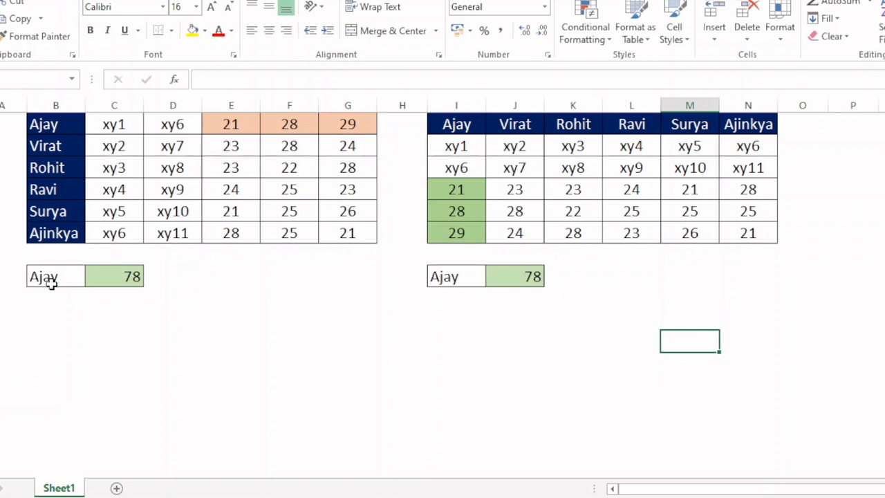
Step: Open C8's SUMPRODUCT and VLOOKUP formula for review
{"action": "left_click", "coordinate": [118, 273]}
{"action": "key", "text": "F2"}
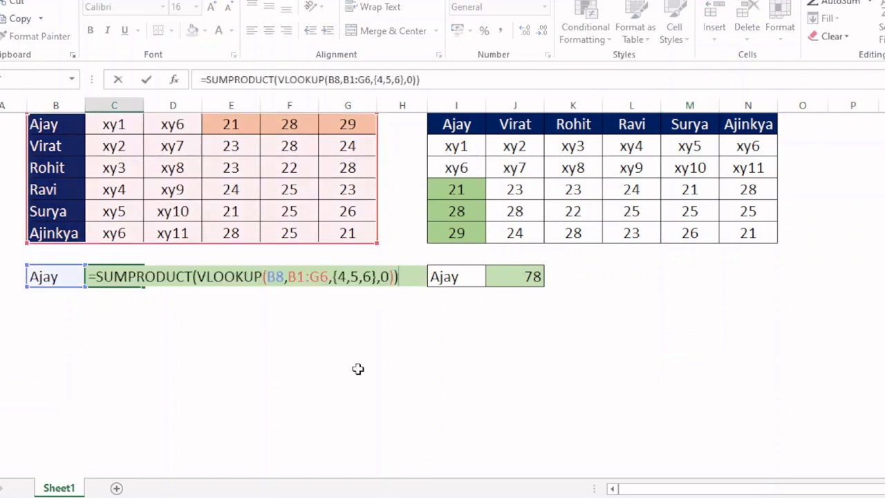